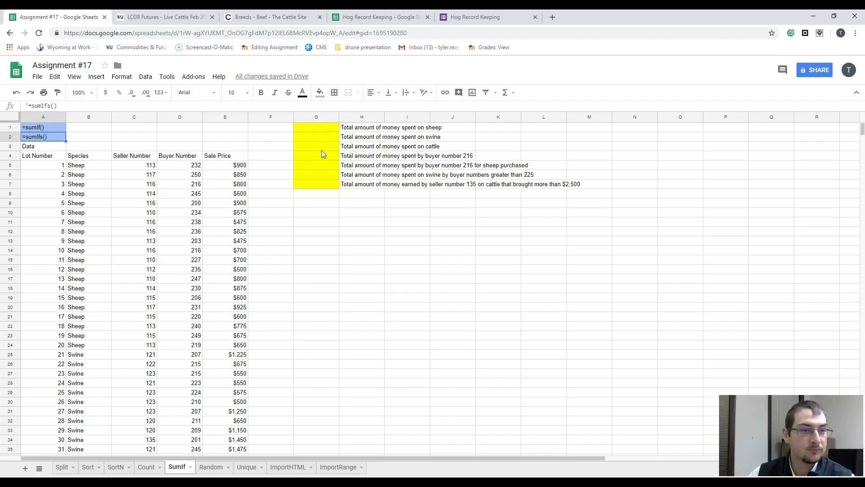
- Examine the sales data, going through the species groups and the seller number, buyer number and sale price columns
left_click(325, 127)
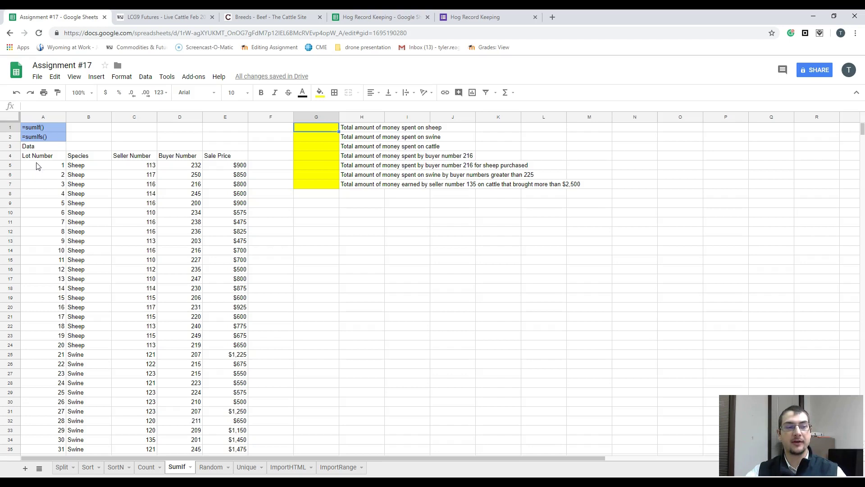
left_click_drag(89, 167, 93, 270)
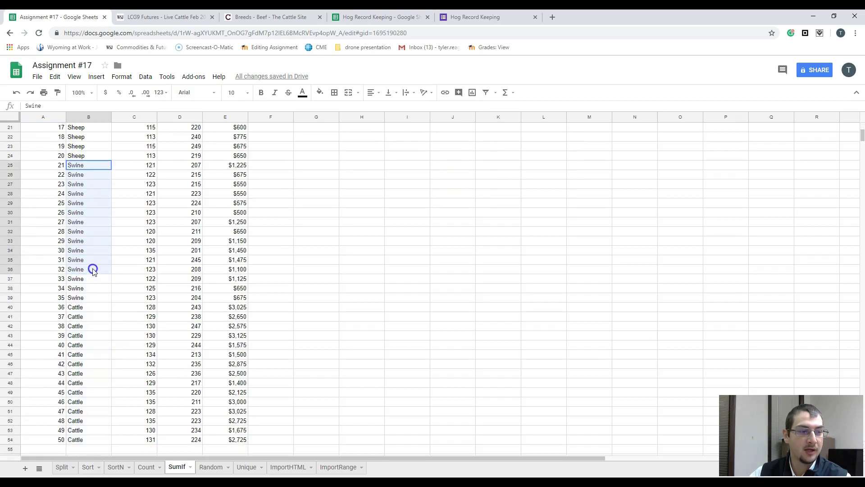
left_click_drag(91, 311, 80, 439)
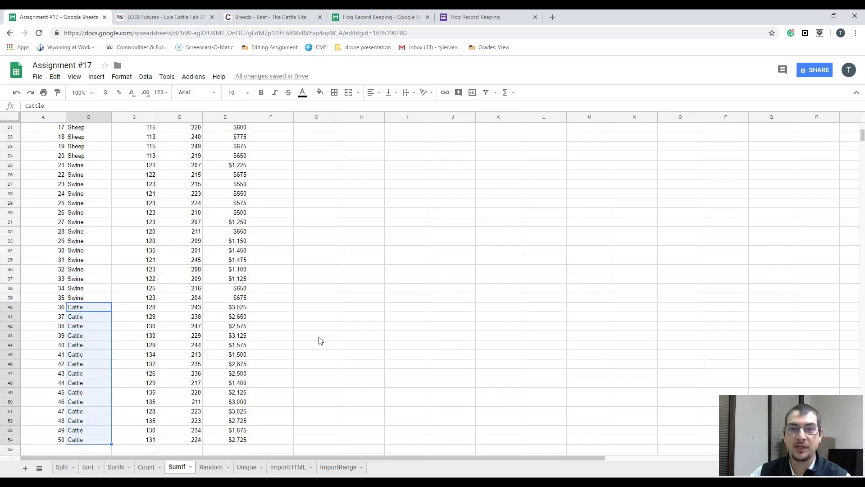
scroll(184, 326, "up", 5)
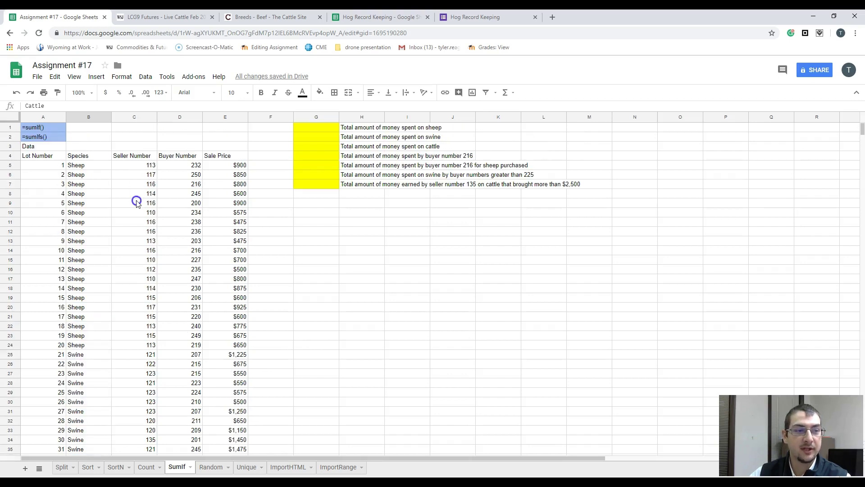
left_click_drag(136, 165, 154, 450)
left_click_drag(180, 155, 189, 450)
left_click_drag(227, 156, 232, 338)
scroll(270, 295, "up", 10)
left_click(312, 249)
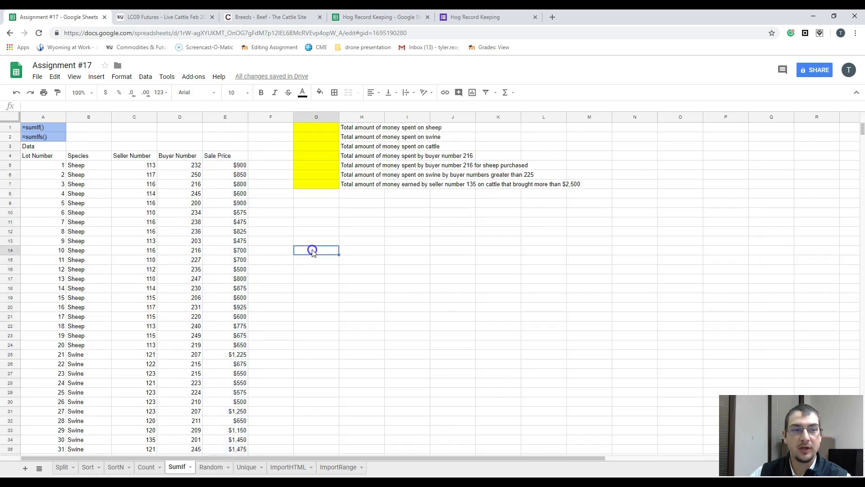
- Start a SUMIF formula in cell G1 with the species cells B5:B54 as the range to test
left_click(328, 128)
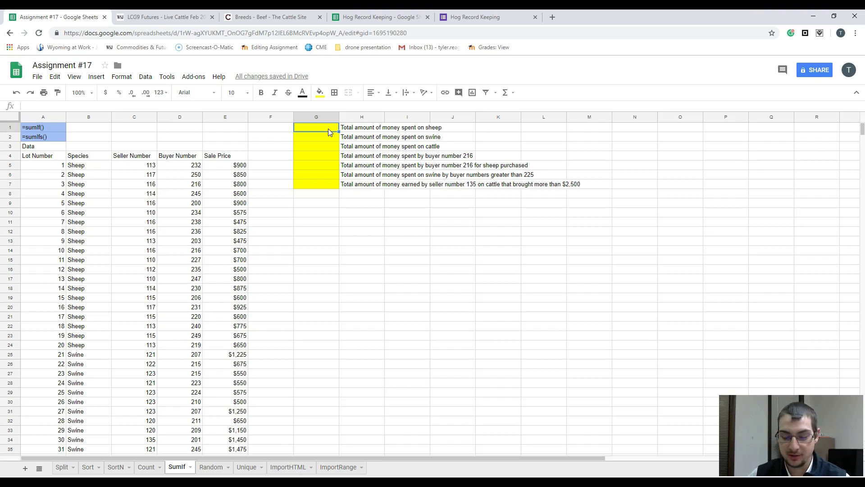
type("=")
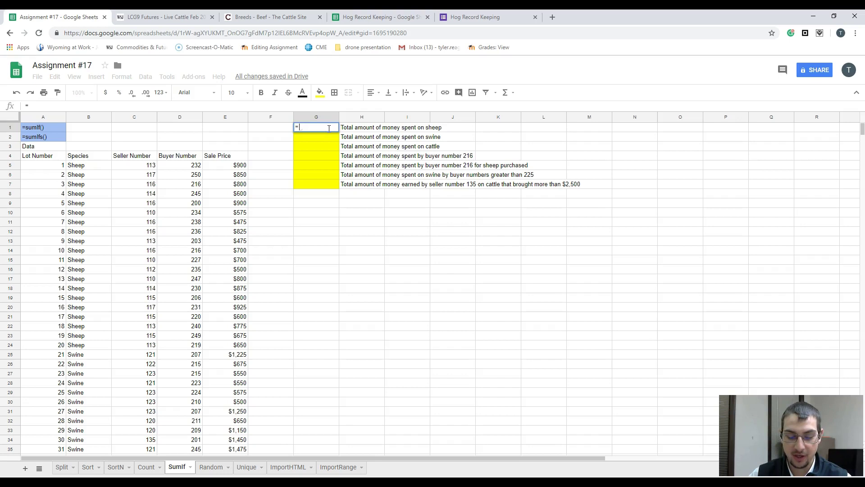
type("sum")
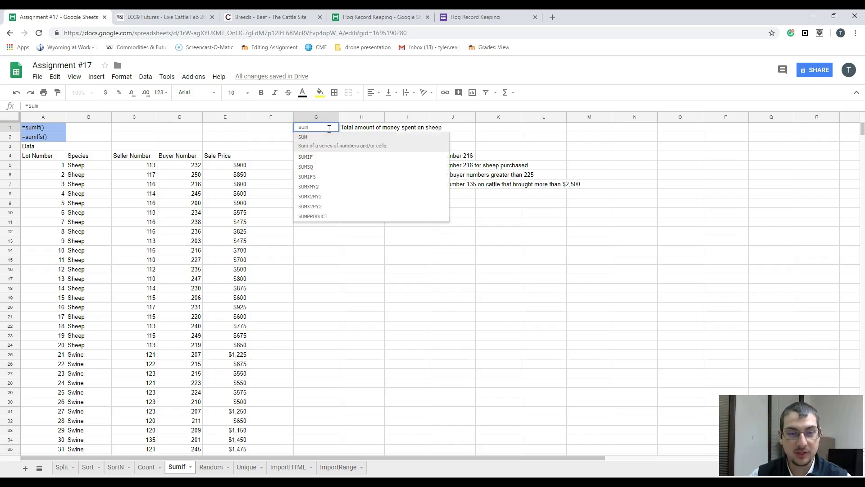
type("if")
key("Tab")
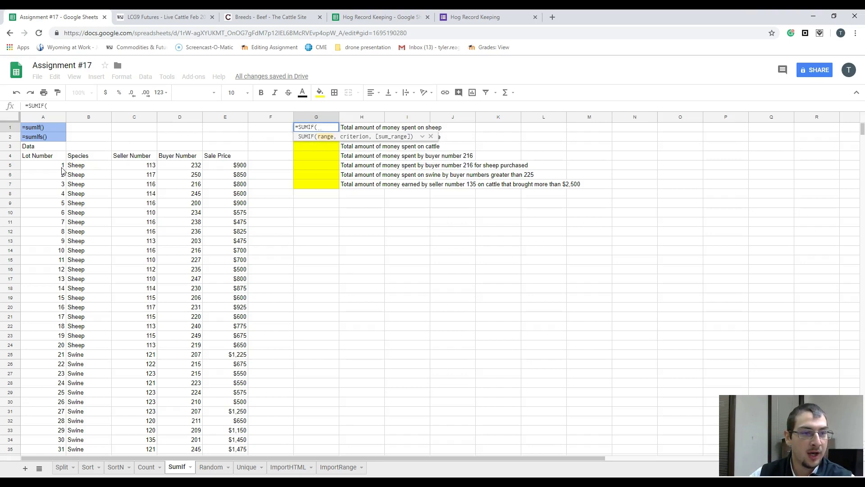
left_click(422, 136)
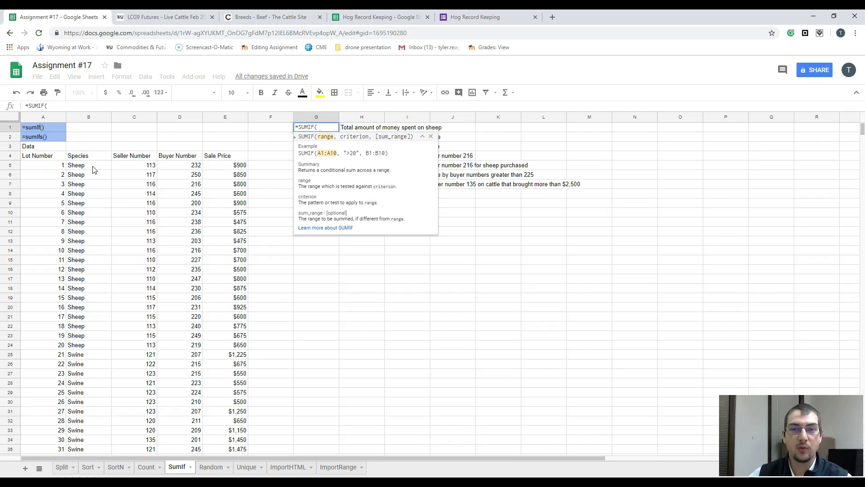
left_click_drag(92, 169, 83, 331)
type(",")
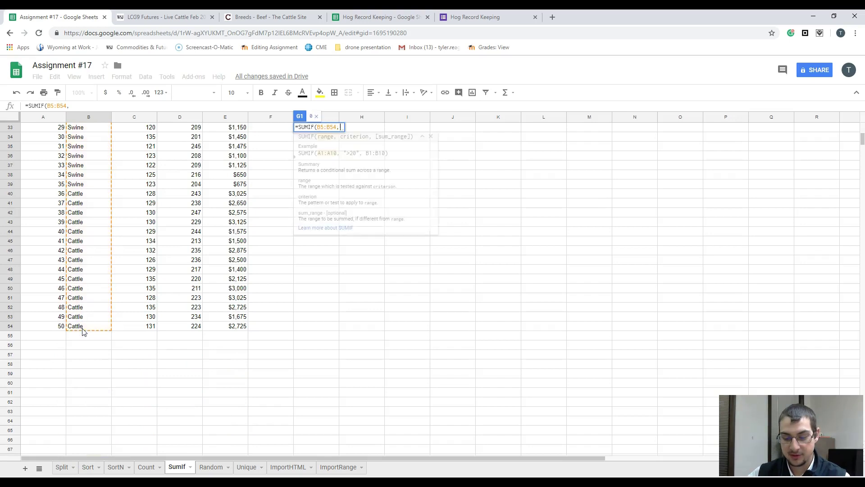
- Complete the SUMIF formula in G1 with the criterion "=Sheep" and the sale prices E5:E54 as the sum range
type("\"=Sheep")
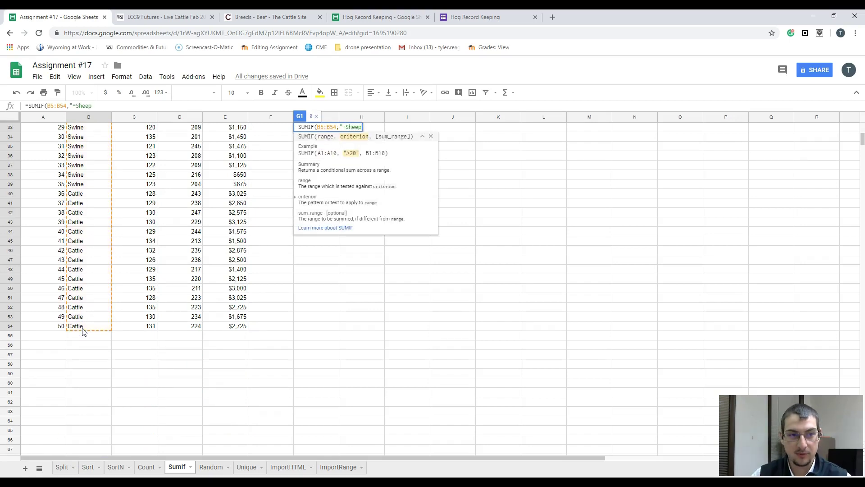
type("\"")
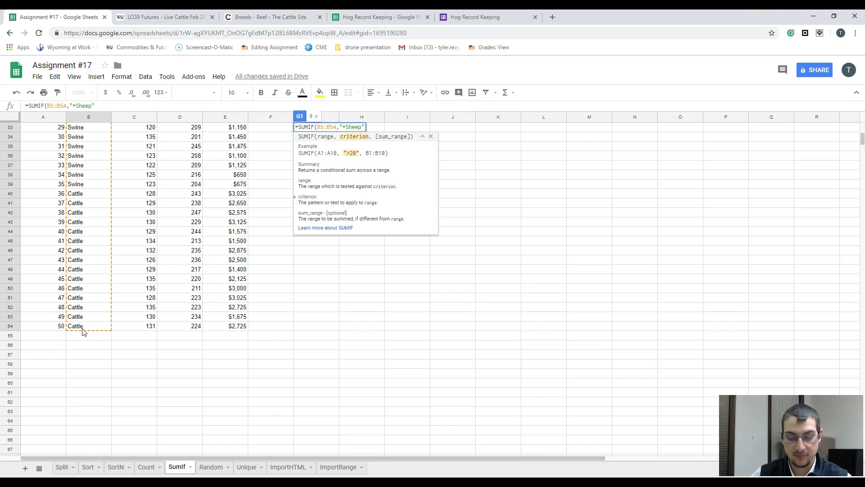
type(",")
scroll(295, 207, "up", 10)
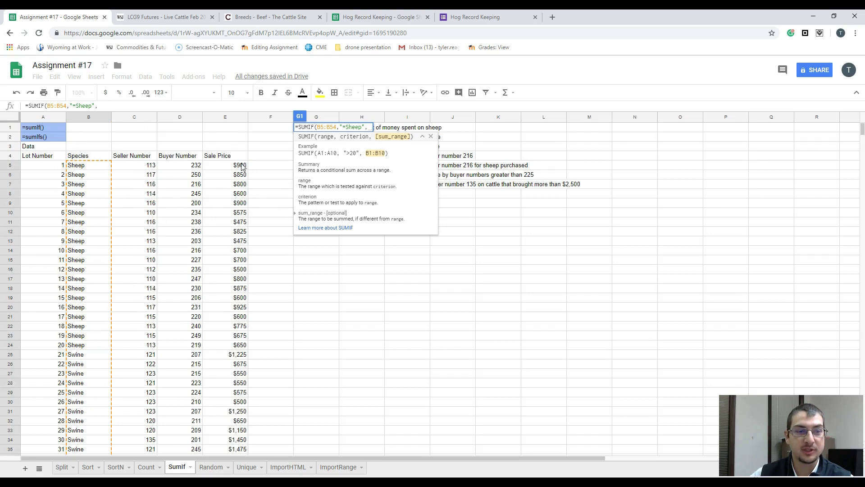
left_click_drag(242, 167, 221, 342)
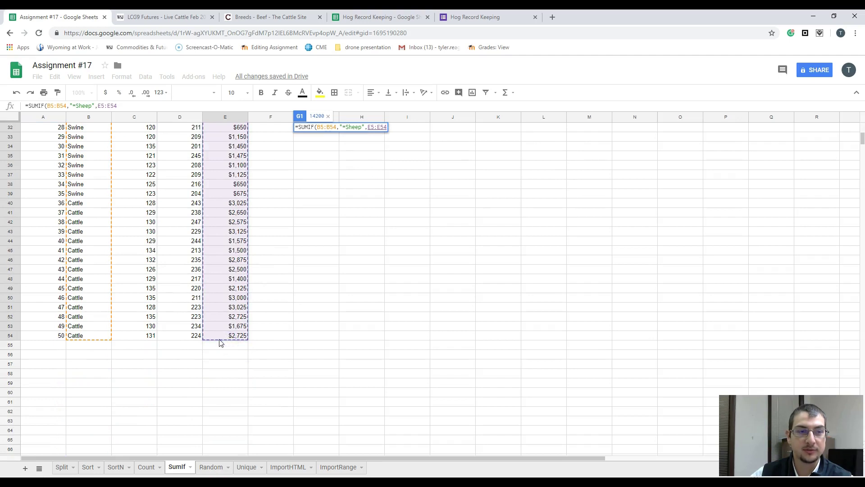
key("Return")
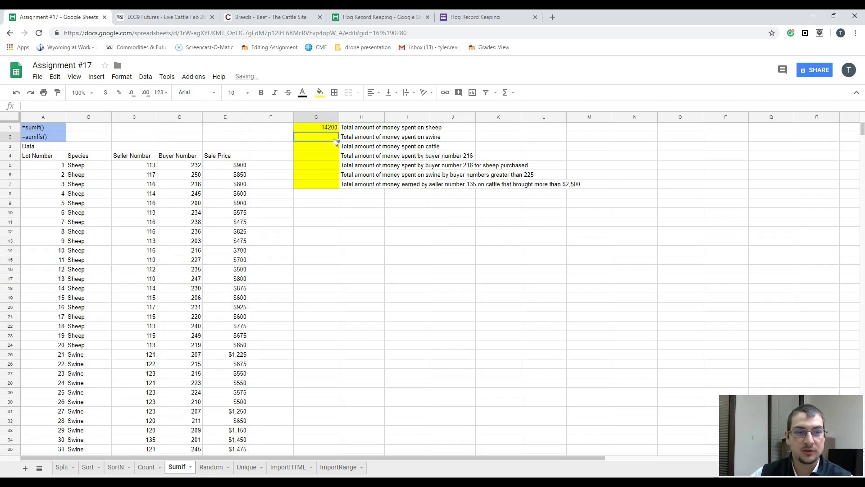
- Check the sheep total by summing only the sheep sale prices E5:E24 with a SUM formula in cell F5
left_click(336, 128)
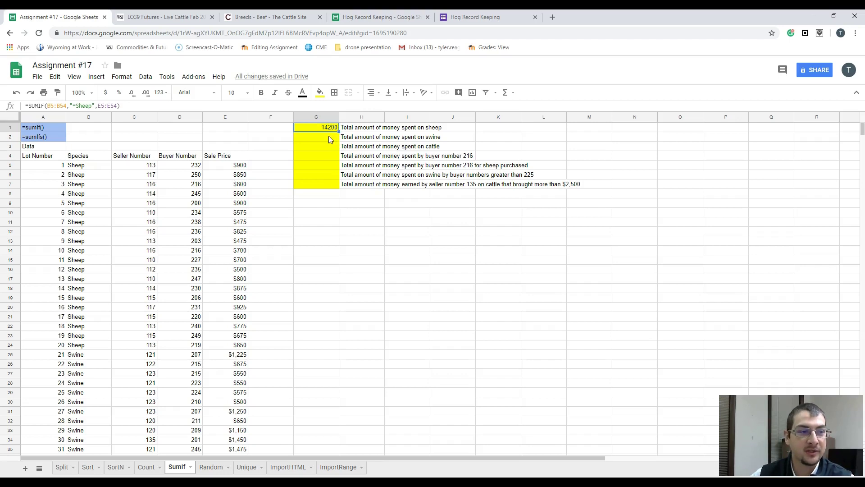
left_click_drag(229, 168, 226, 352)
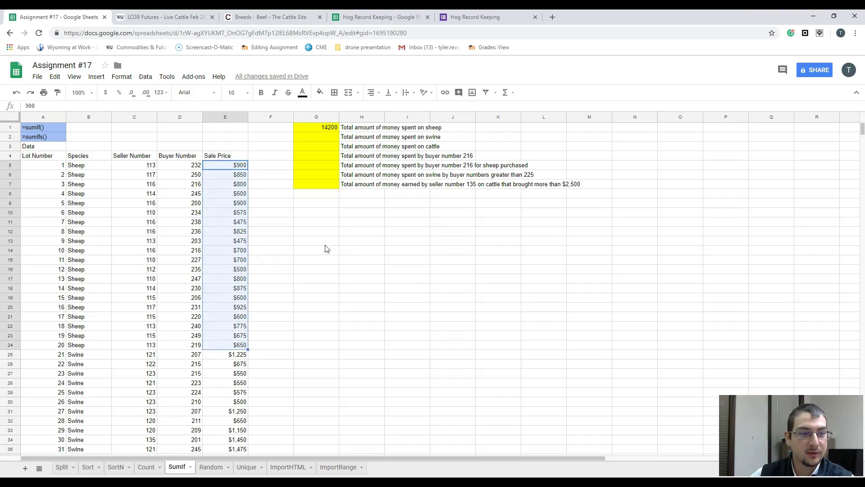
left_click(273, 168)
type("=sum")
key("Tab")
key("Left")
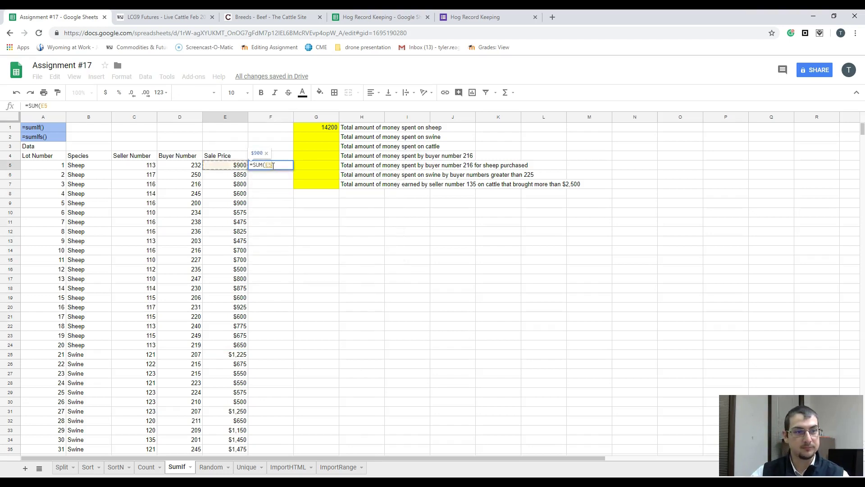
key("shift+Down")
key("shift+Down")
key("shift+Down")
key("shift+Down")
key("shift+Down")
key("shift+Down")
key("shift+Down")
key("shift+Down")
key("shift+Down")
key("shift+Down")
key("shift+Down")
key("shift+Down")
key("shift+Down")
key("shift+Down")
key("shift+Down")
key("shift+Down")
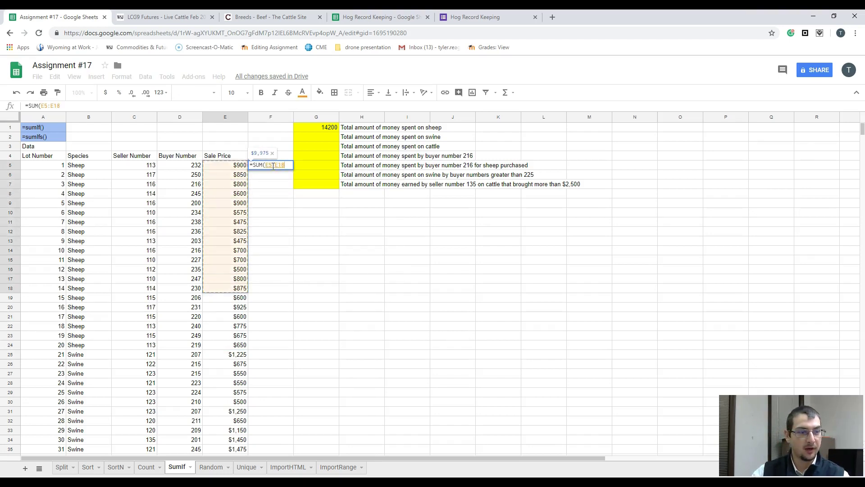
key("shift+Down")
key("shift+Down")
key("shift+Down")
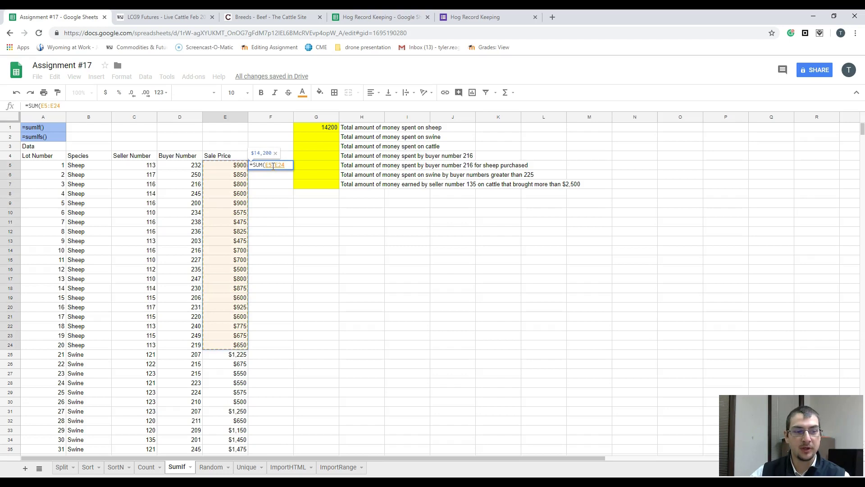
key("Return")
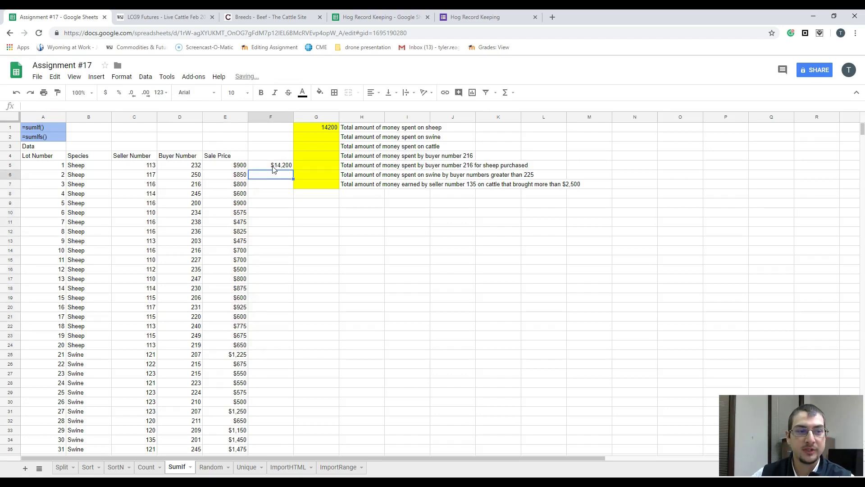
- Compare the check sum in F5 with the SUMIF formula in G1 and clear F5
left_click(271, 166)
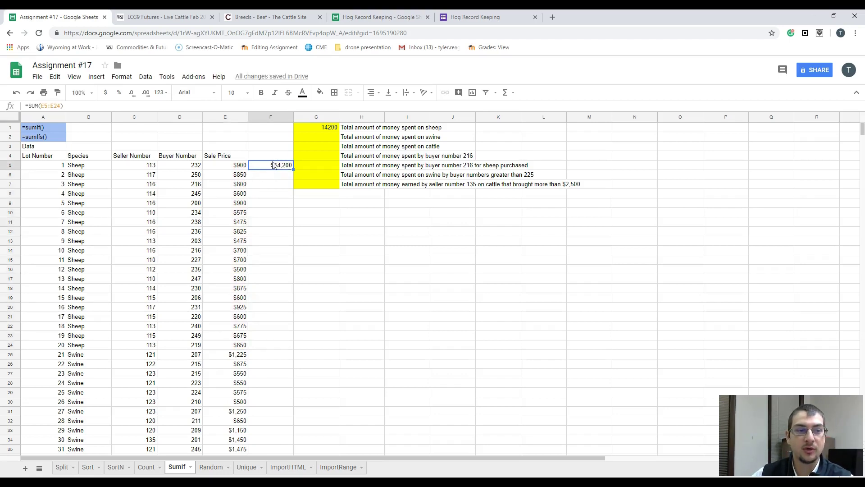
left_click(319, 129)
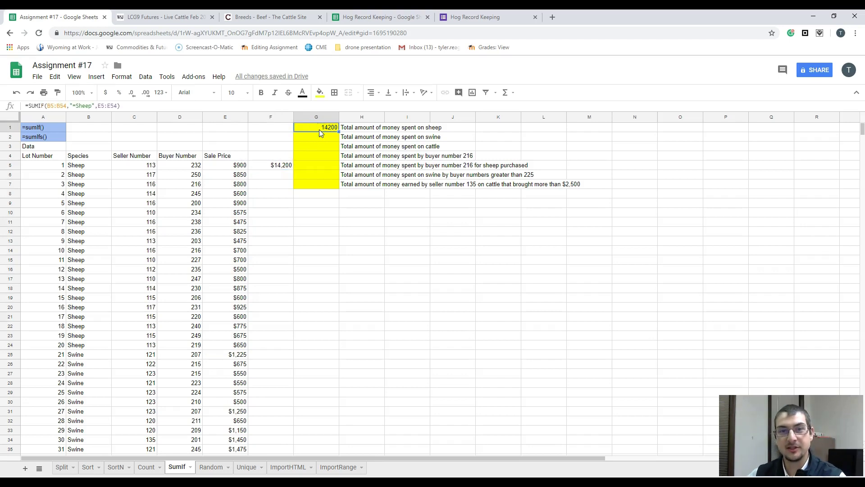
left_click(281, 169)
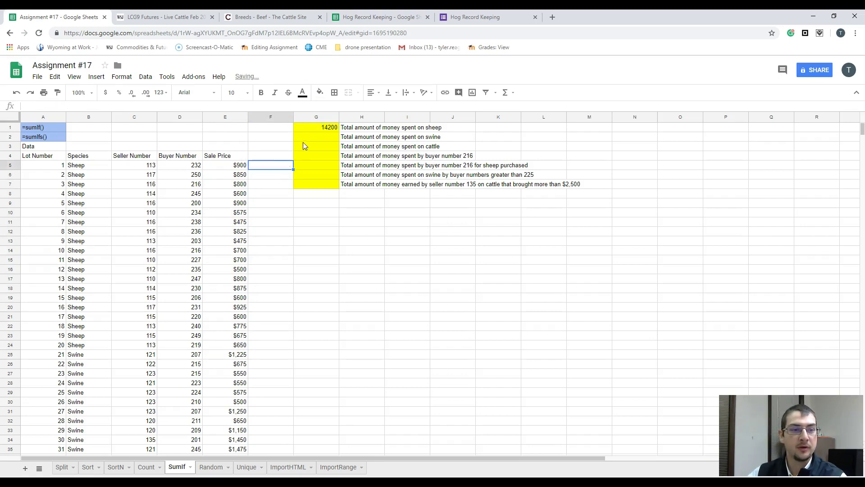
- Start a SUMIF formula in cell G2 for the swine total, with the species cells B5:B54 as the range
left_click(327, 135)
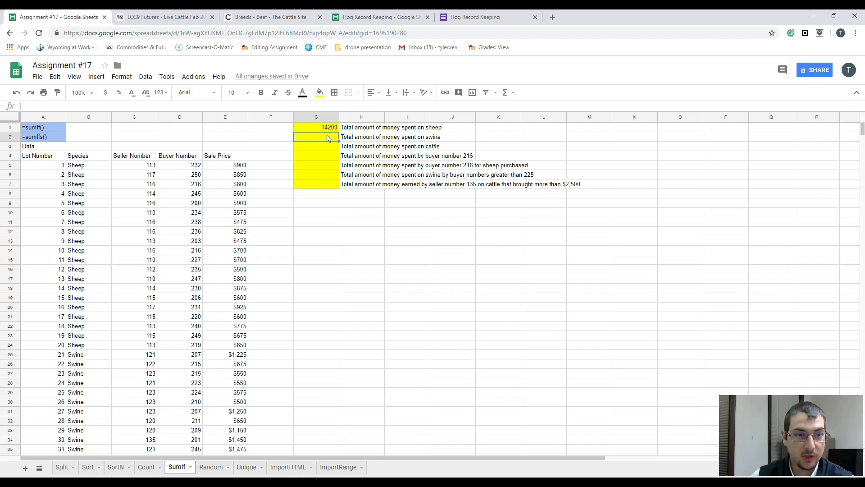
type("=")
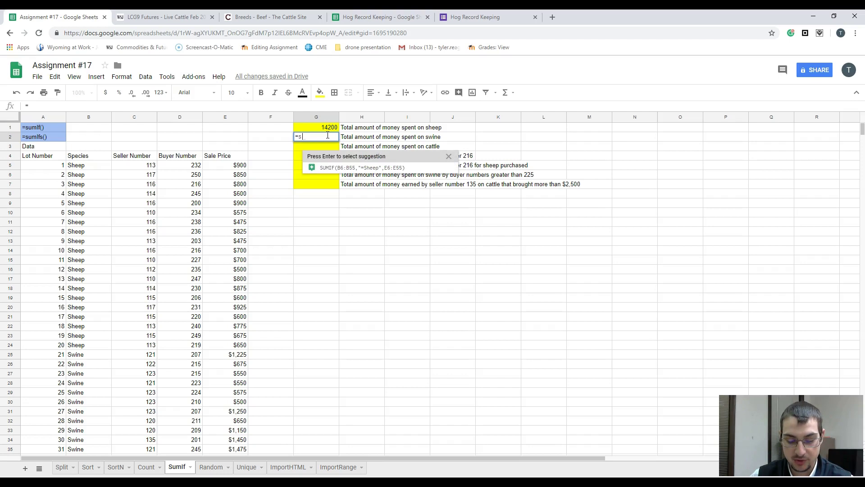
type("sum")
key("Down")
key("Down")
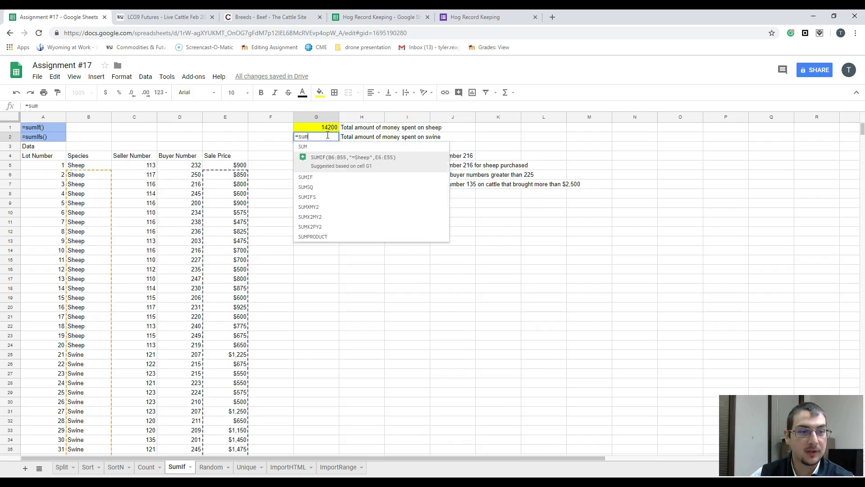
key("Return")
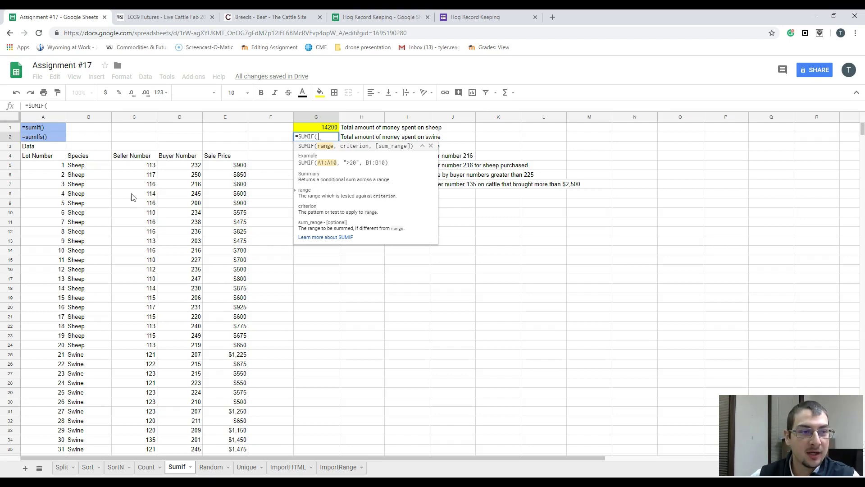
left_click(104, 165)
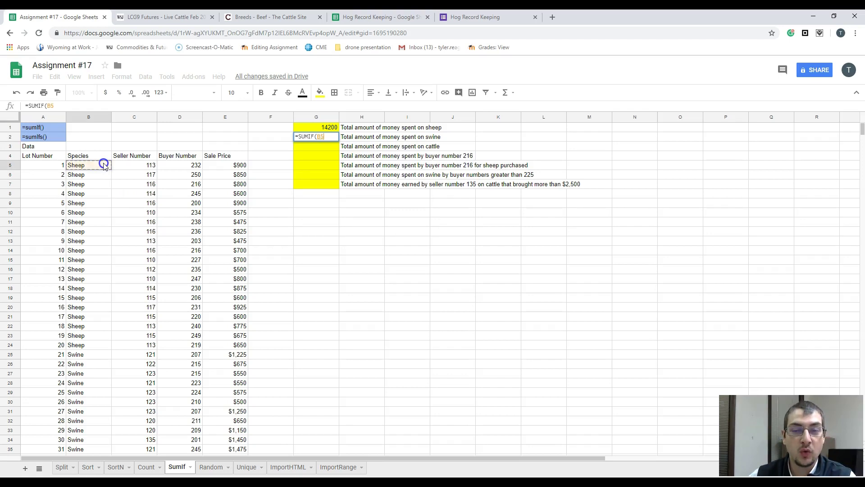
left_click_drag(103, 165, 75, 363)
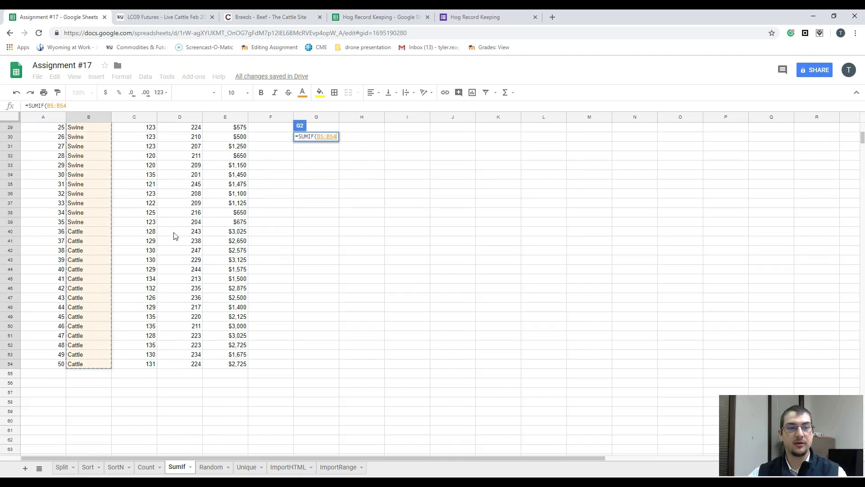
type(",")
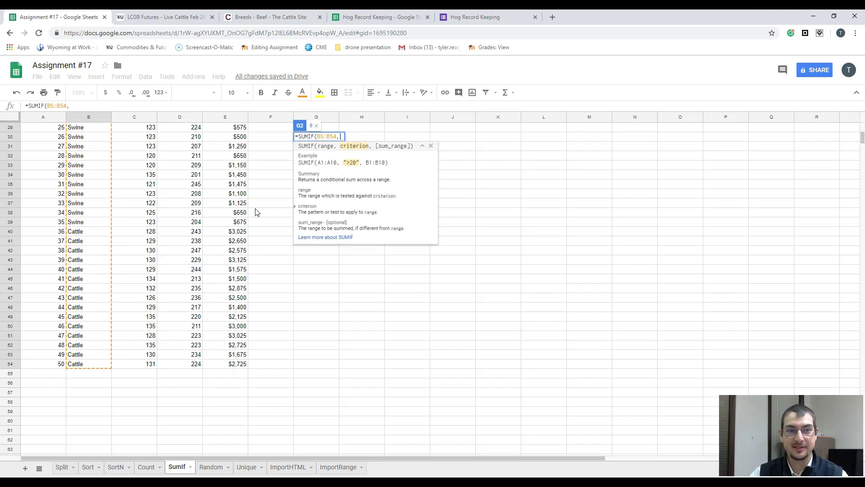
- Complete the SUMIF formula in G2 with the criterion "=Swine" and the sale prices E5:E54 as the sum range
type("\"=")
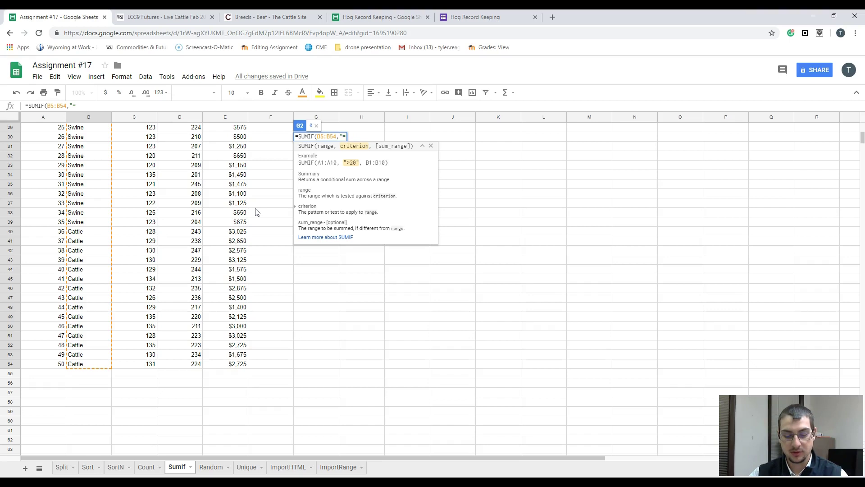
type("Swine\",")
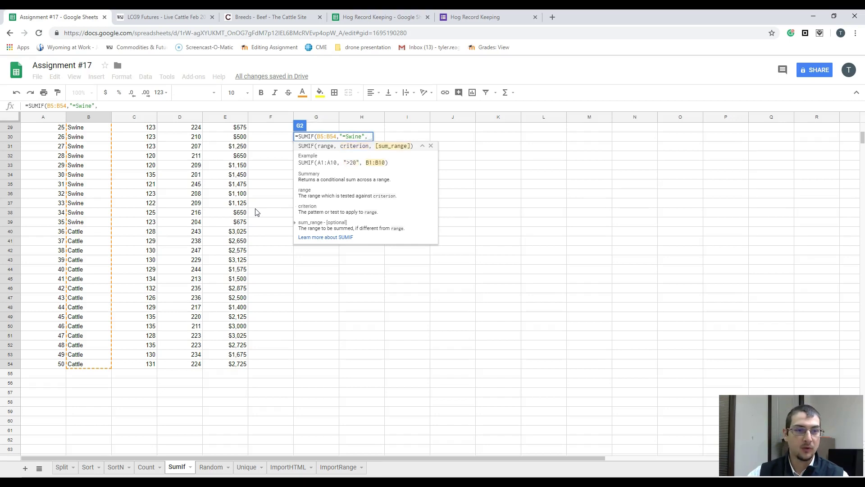
scroll(234, 225, "up", 6)
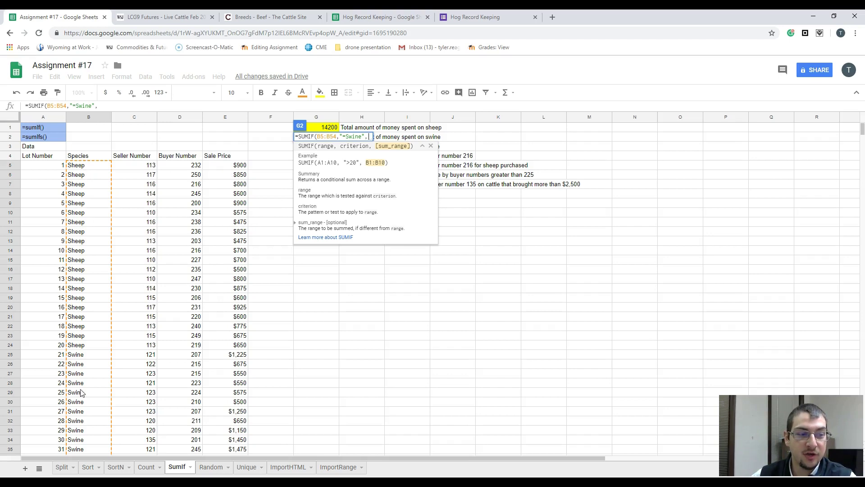
left_click(232, 166)
left_click_drag(232, 166, 242, 378)
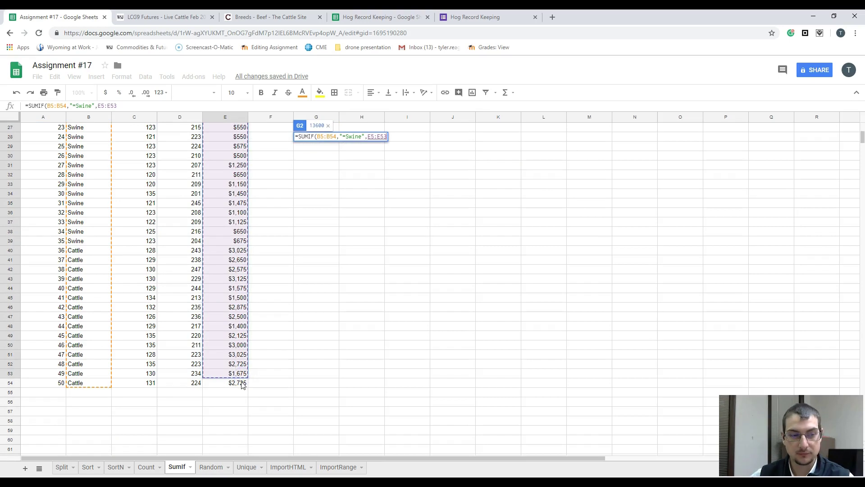
left_click_drag(242, 384, 242, 384)
key("Return")
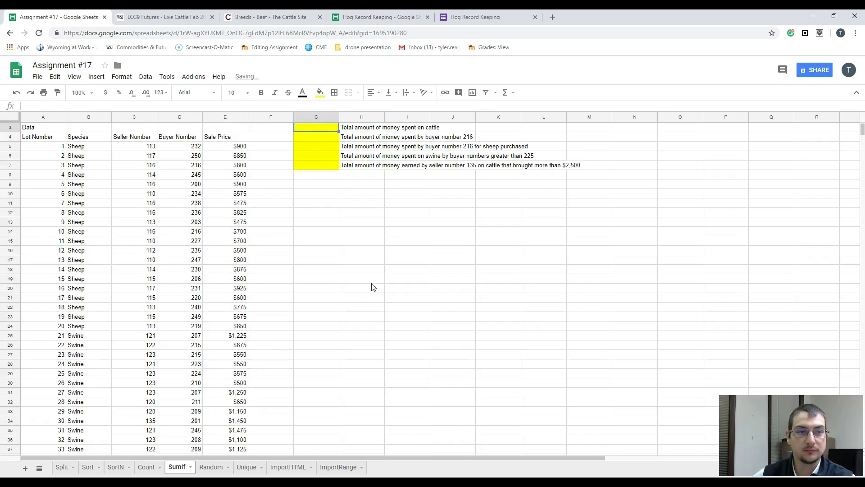
left_click(324, 137)
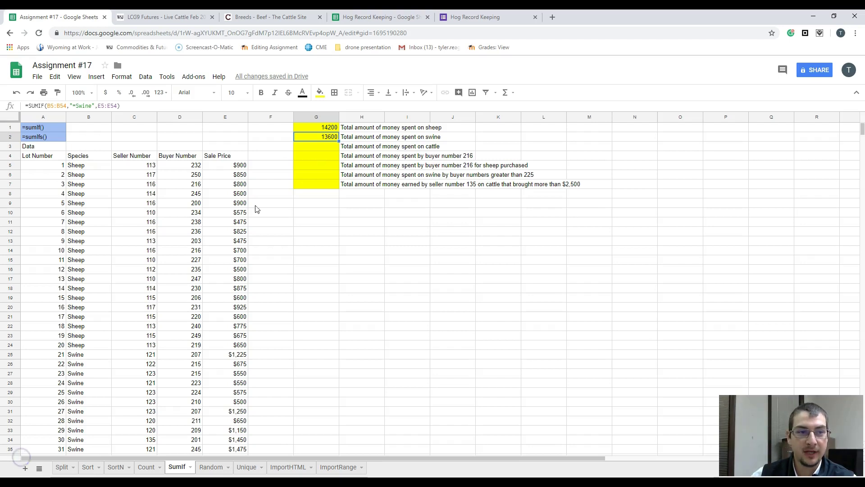
- Enter a SUMIF formula in G3 totalling the sale prices E5:E54 where the species in B5:B54 matches "=Cattle"
left_click(312, 148)
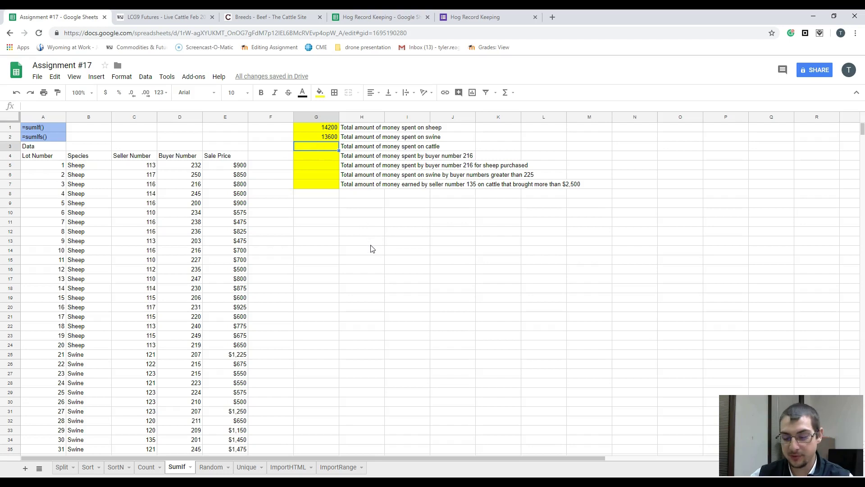
type("=")
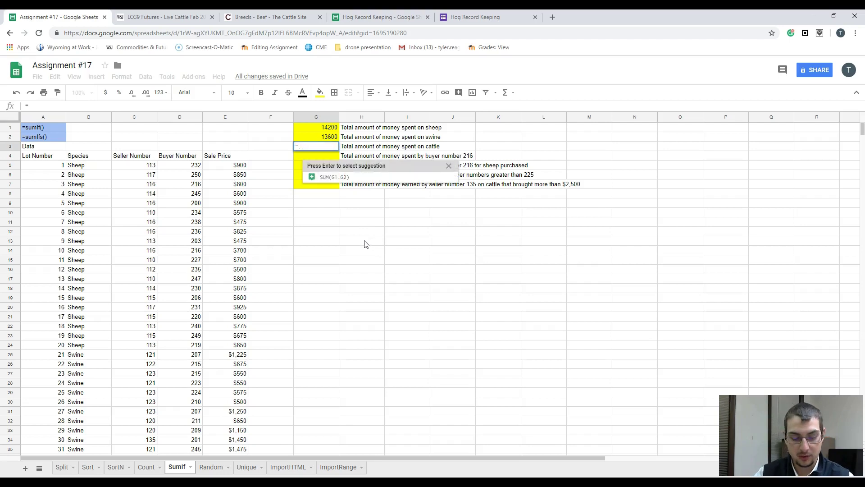
type("SUMIF(")
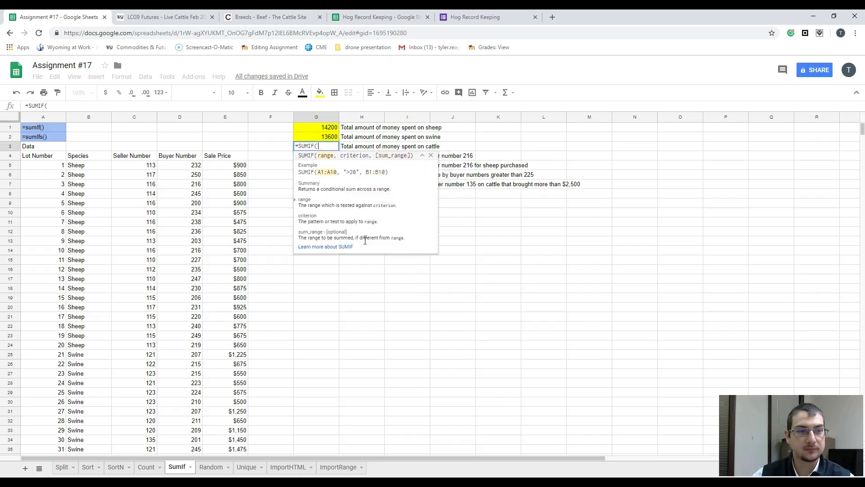
left_click_drag(108, 168, 97, 420)
type(",")
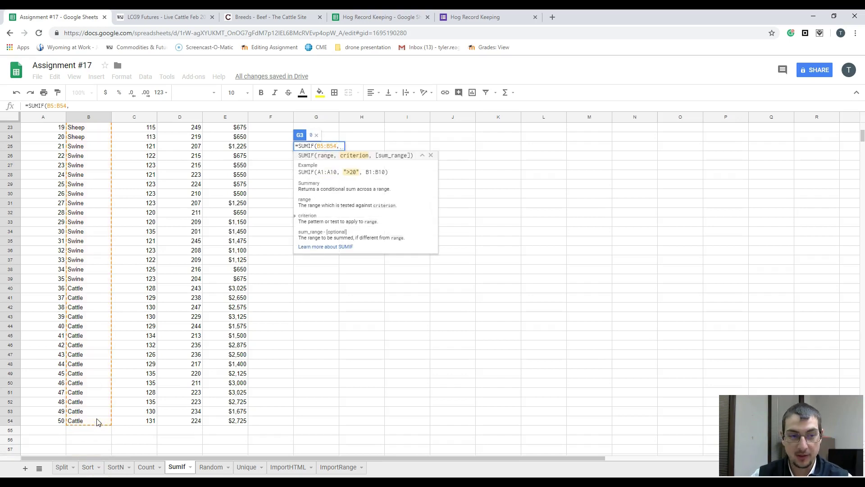
type("\"=Cattle\",")
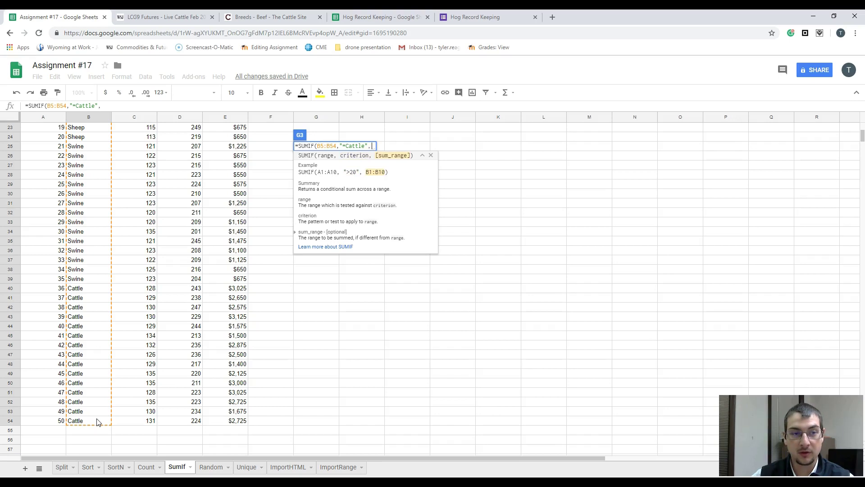
left_click_drag(229, 419, 236, 165)
key("Return")
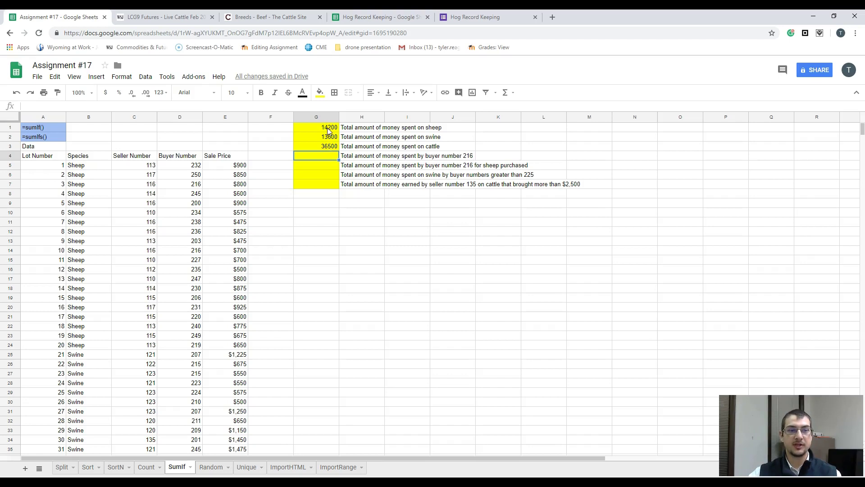
- Compare the SUMIF formulas for sheep, swine and cattle in cells G1 to G3
left_click_drag(328, 130, 327, 145)
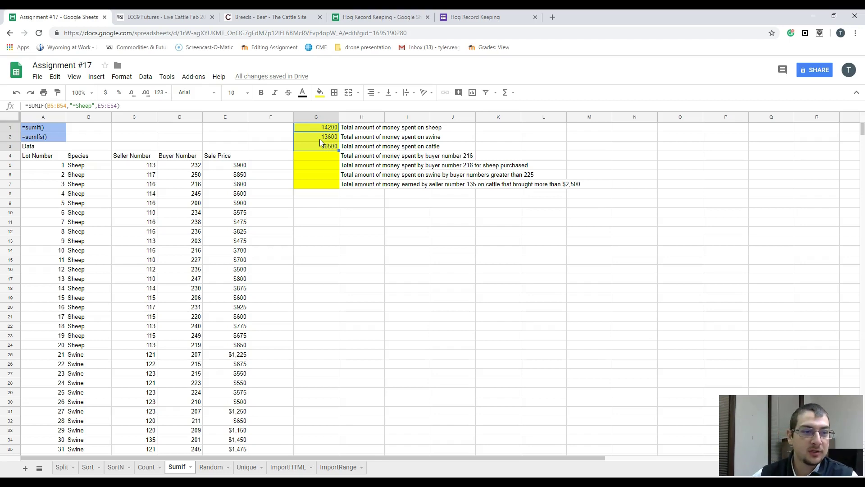
left_click(308, 129)
key("Down")
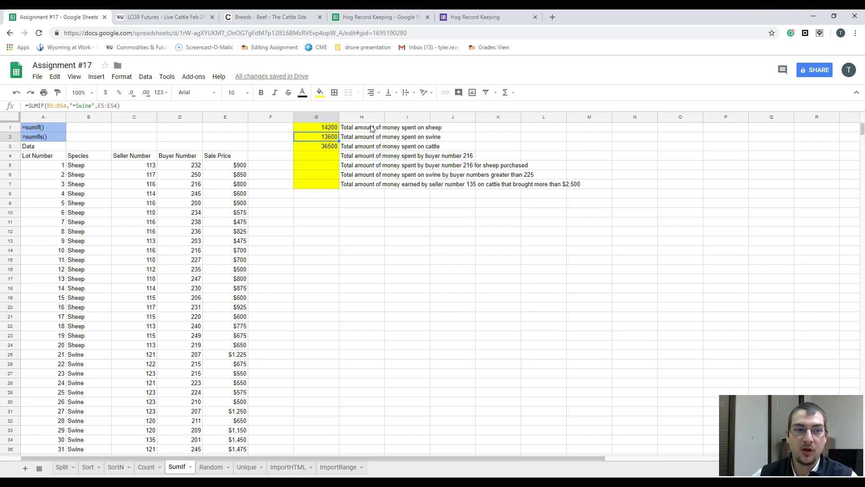
left_click(325, 147)
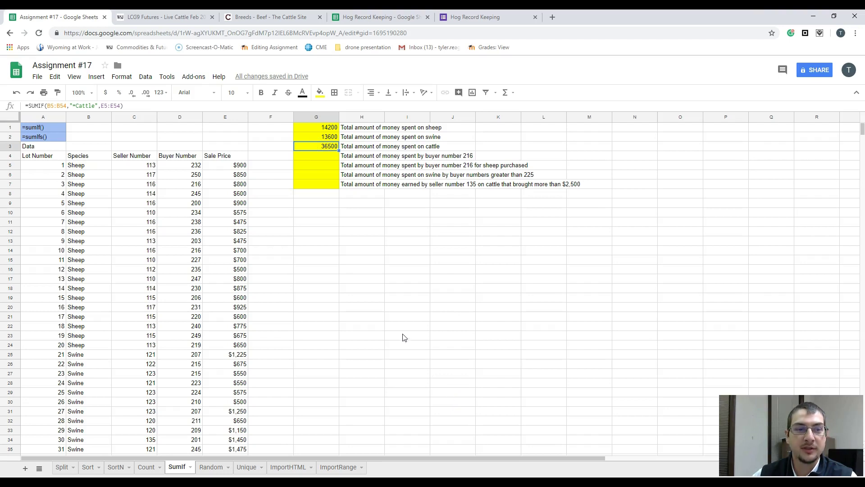
left_click(312, 130)
left_click(309, 137)
- Start a SUMIF formula in G4 for the total spent by buyer number 216, with the buyer numbers D5:D54 as the range
left_click(316, 156)
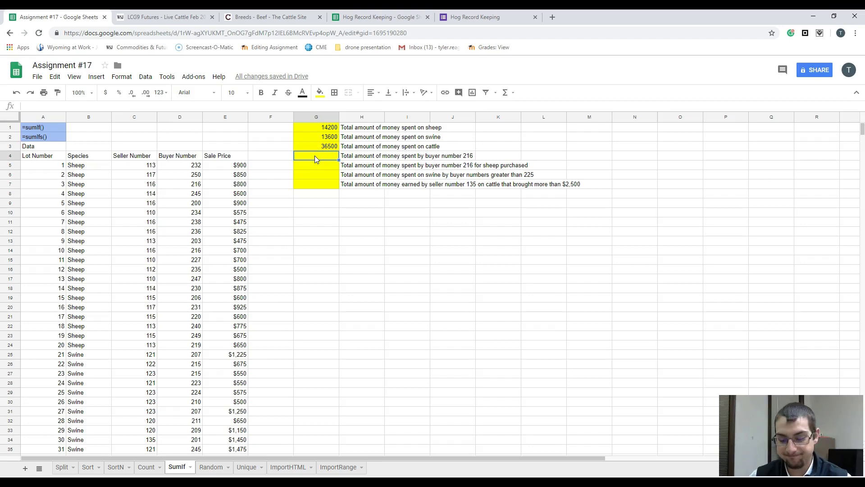
type("=")
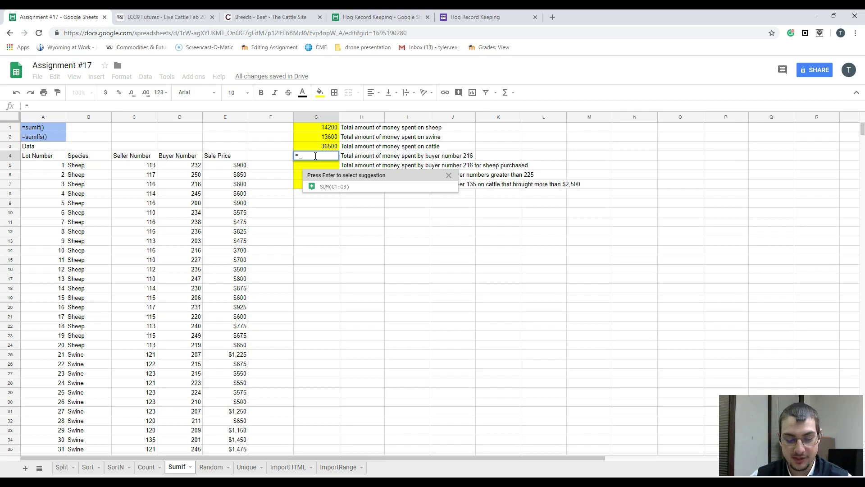
type("sumiu")
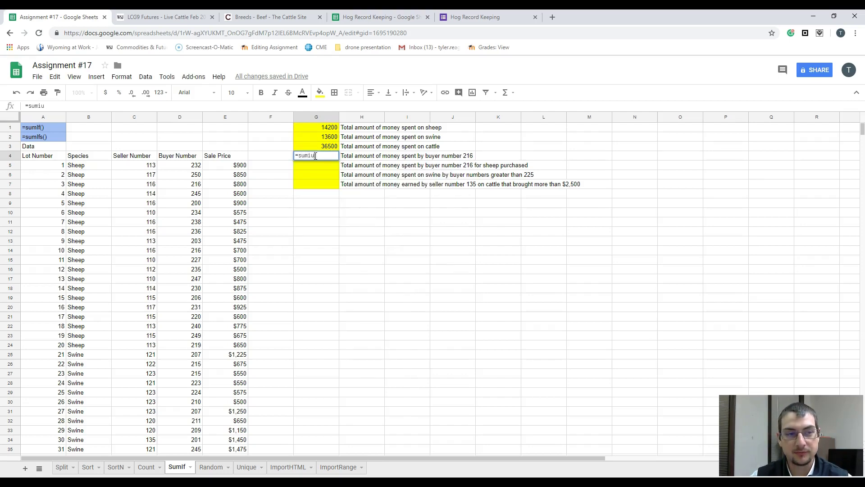
key("BackSpace")
type("f")
key("Tab")
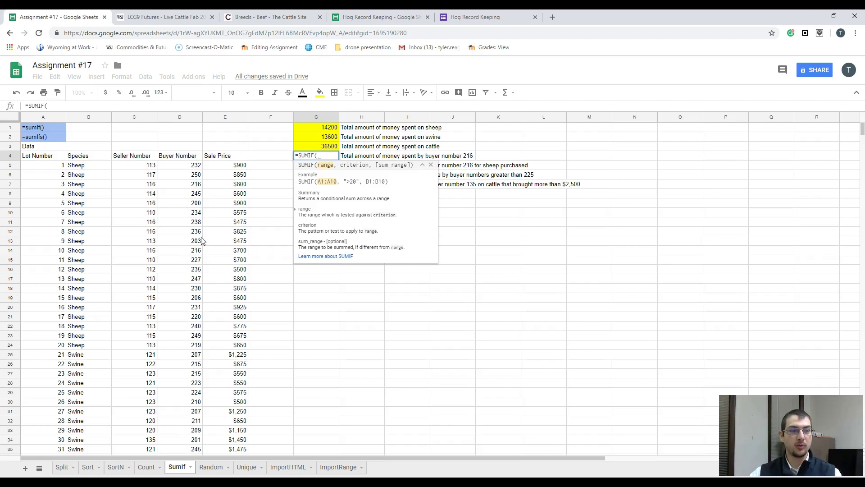
left_click(182, 188)
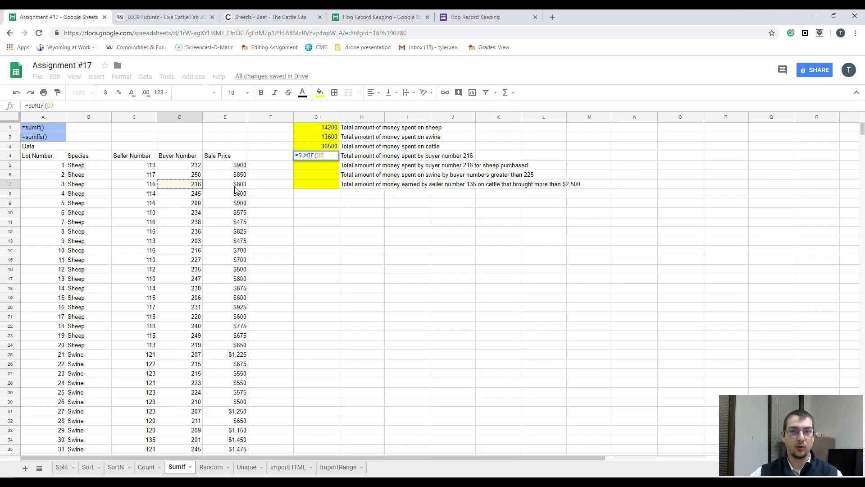
left_click(184, 168)
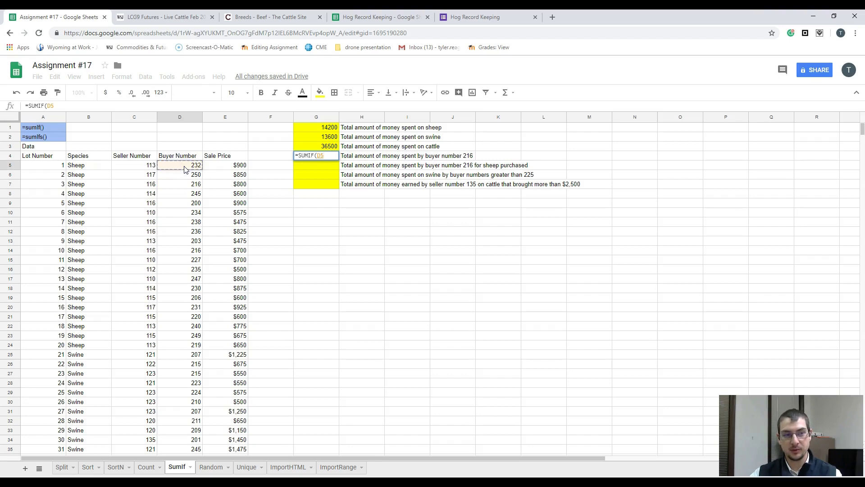
key("ctrl+shift+Down")
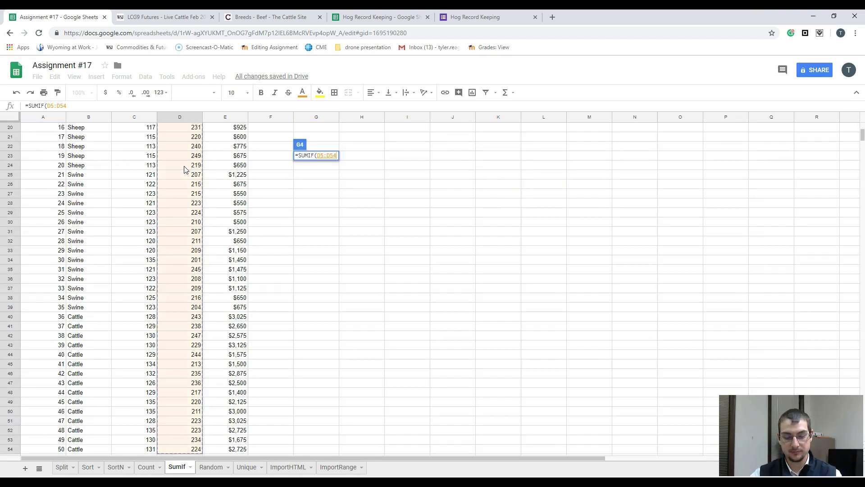
type(",")
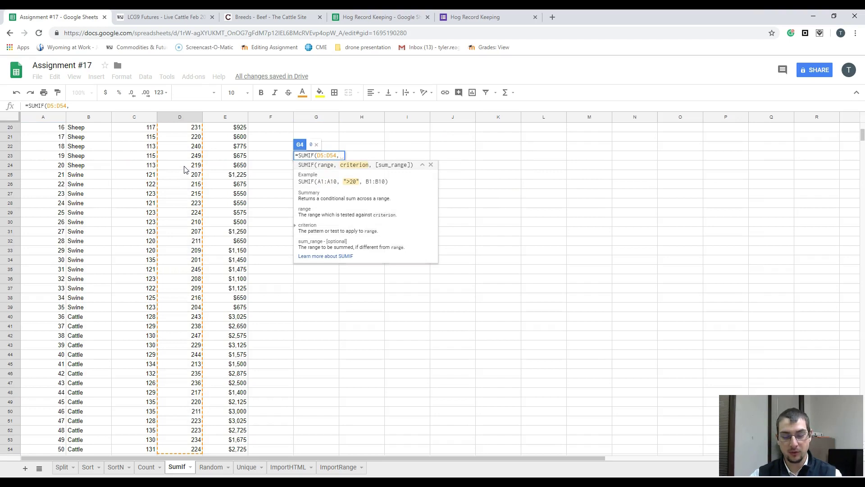
- Complete the SUMIF formula in G4 with the criterion 216 and the sale prices E5:E54 as the sum range
type("216")
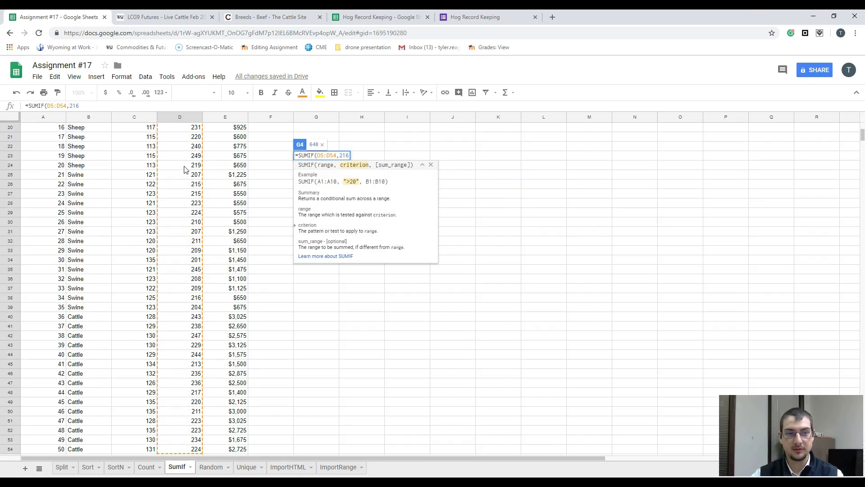
type(",")
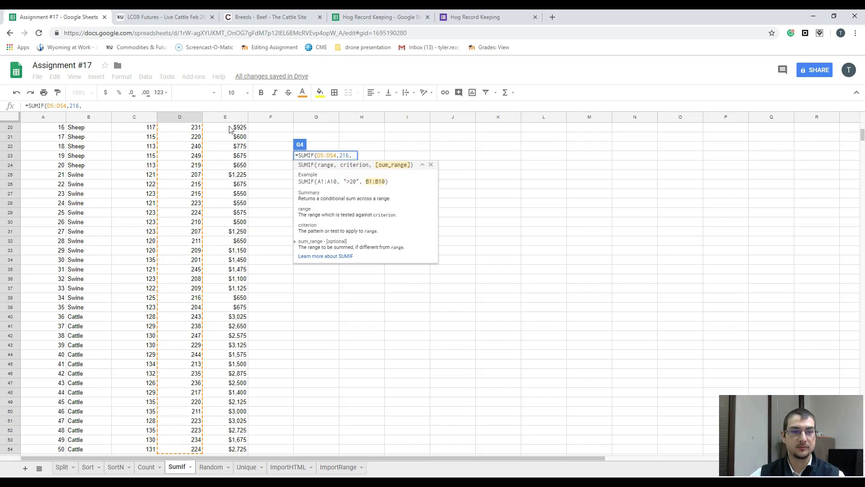
scroll(234, 215, "up", 5)
left_click_drag(231, 166, 238, 384)
scroll(273, 338, "up", 5)
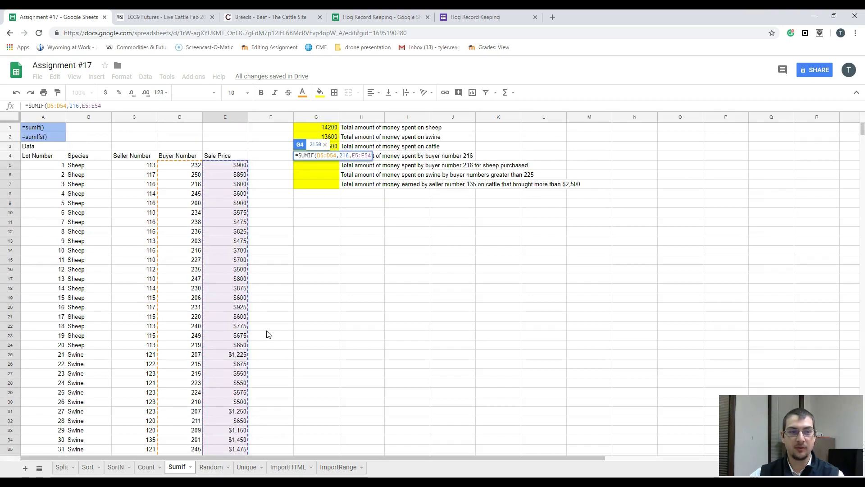
type(")")
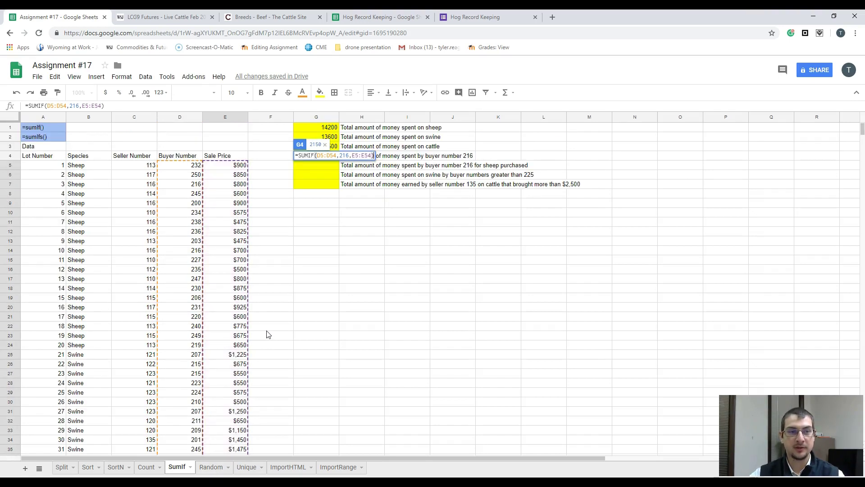
key("Return")
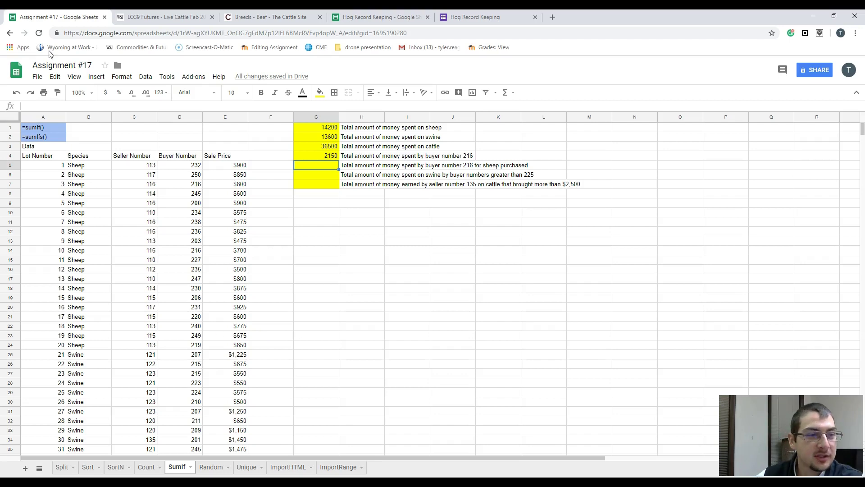
- Bold the buyer number and sale price of buyer 216's purchases in D7:E7, D14:E14 and D38:E38
left_click_drag(183, 186, 243, 189)
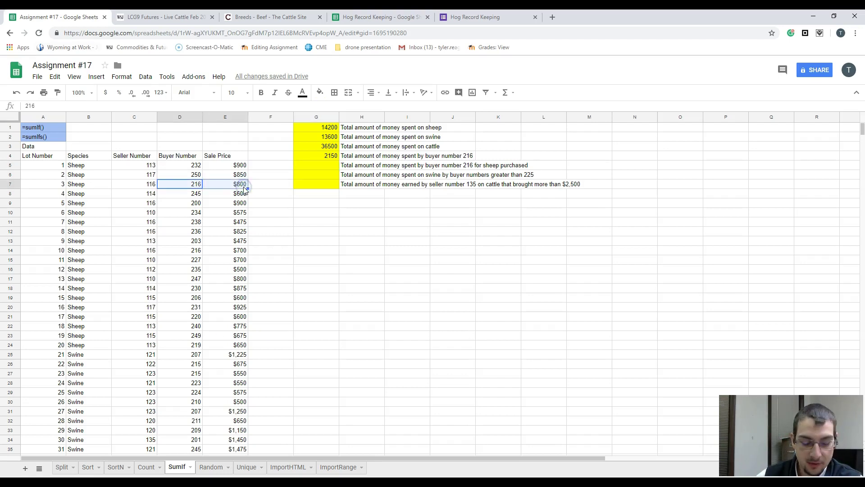
key("ctrl+b")
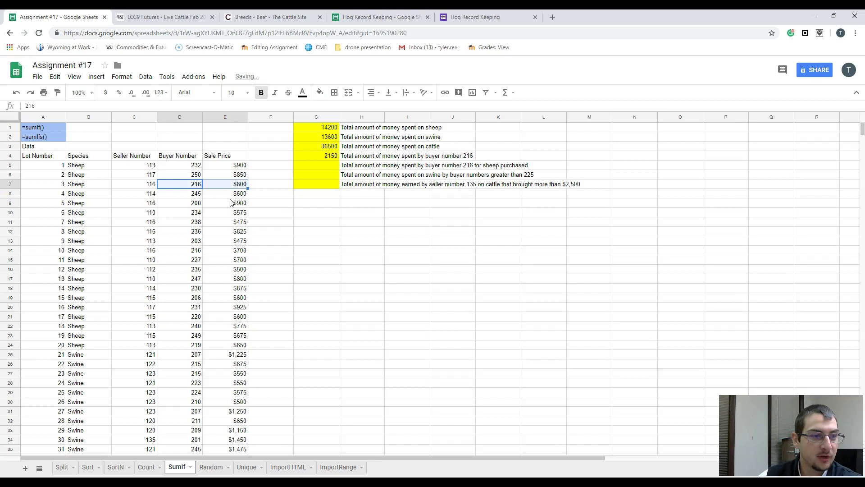
left_click_drag(192, 255, 212, 251)
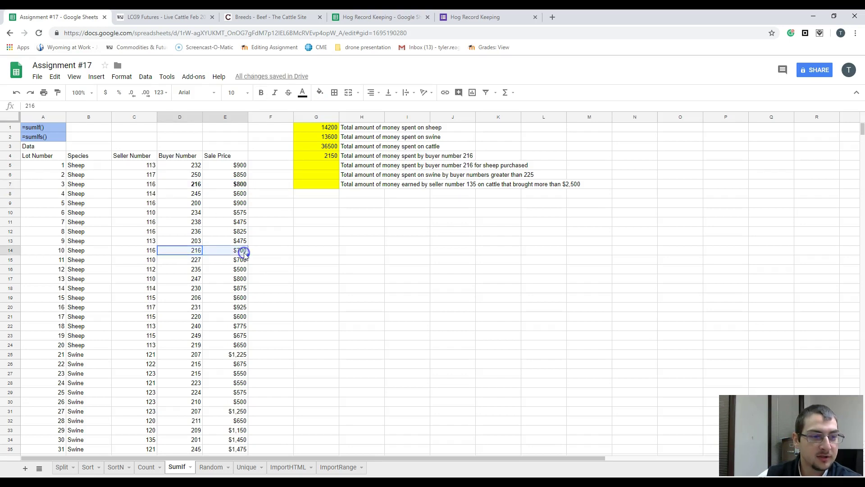
key("ctrl+b")
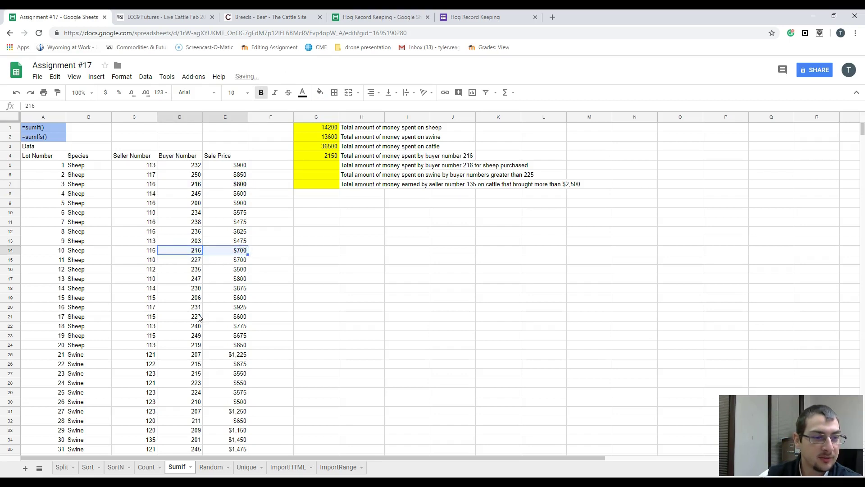
scroll(191, 397, "down", 3)
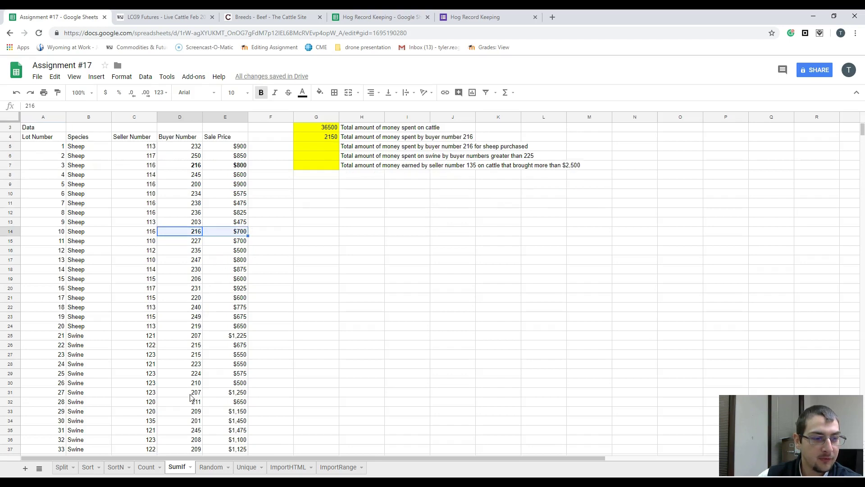
left_click_drag(192, 392, 230, 393)
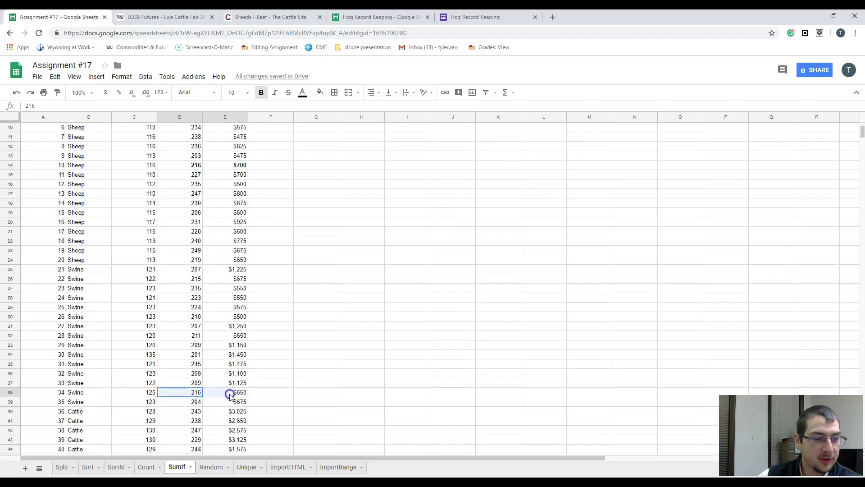
key("ctrl+b")
scroll(203, 421, "down", 4)
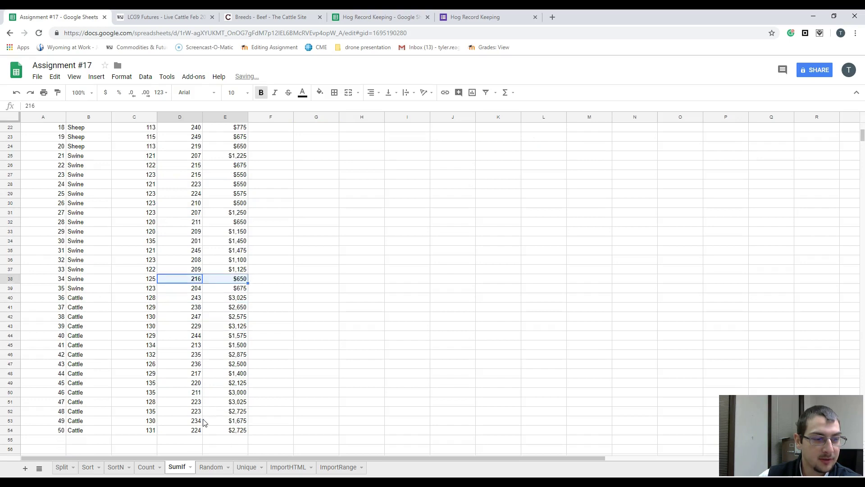
left_click(273, 280)
type("6")
key("BackSpace")
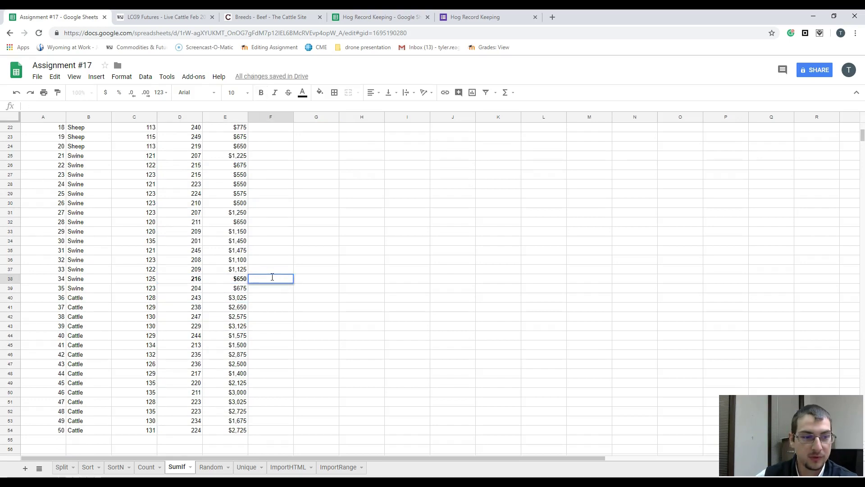
scroll(244, 273, "up", 7)
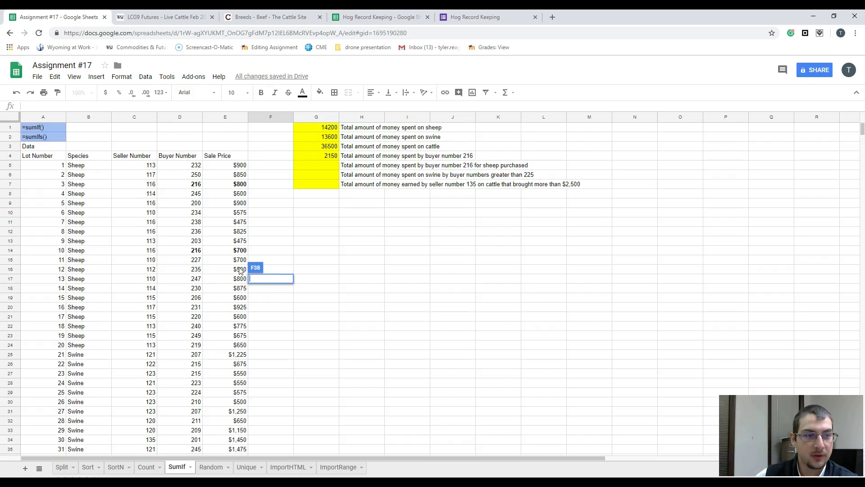
- Check buyer 216's total in G4 with a temporary calculation =650+700+800 in F9, and clear that cell again
left_click(278, 206)
type("=26")
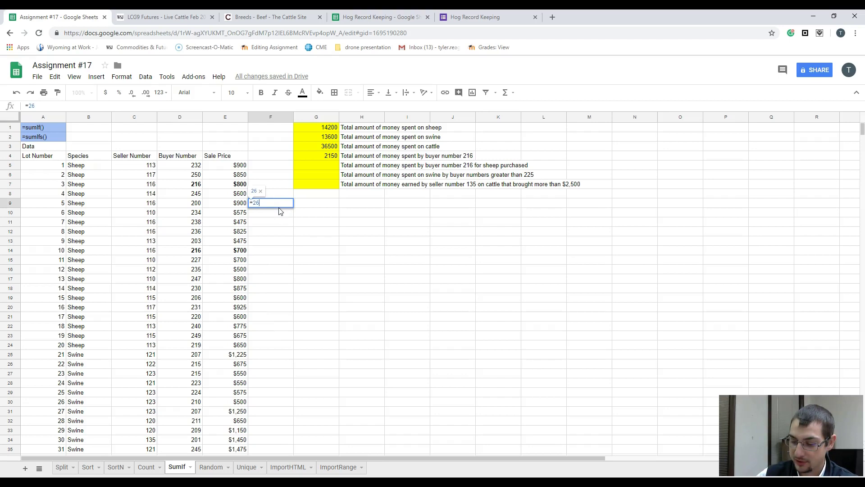
key("BackSpace")
key("BackSpace")
type("=650")
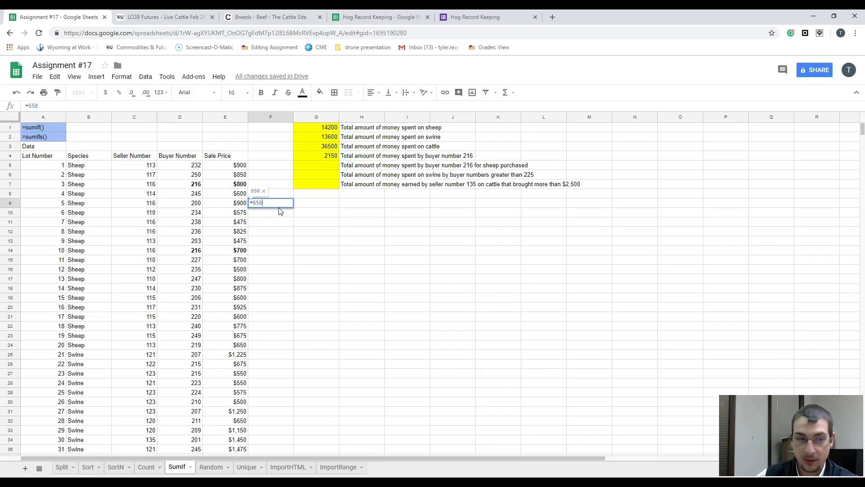
type("+700+800")
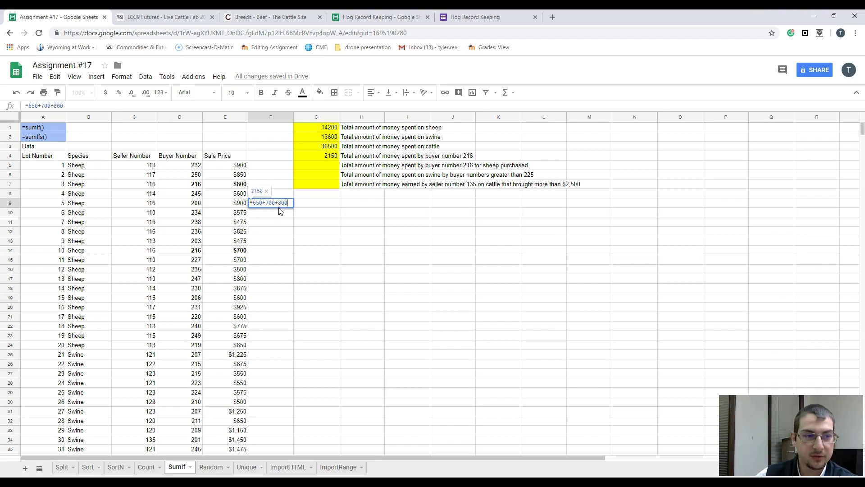
key("Return")
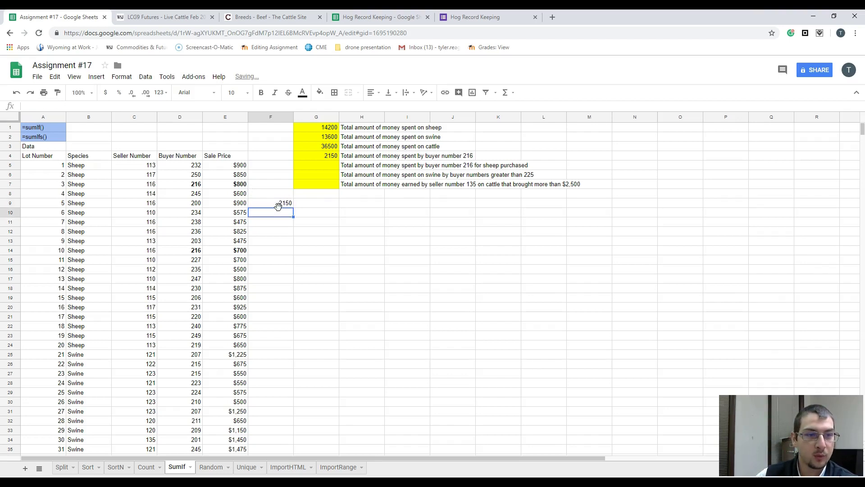
left_click(334, 157)
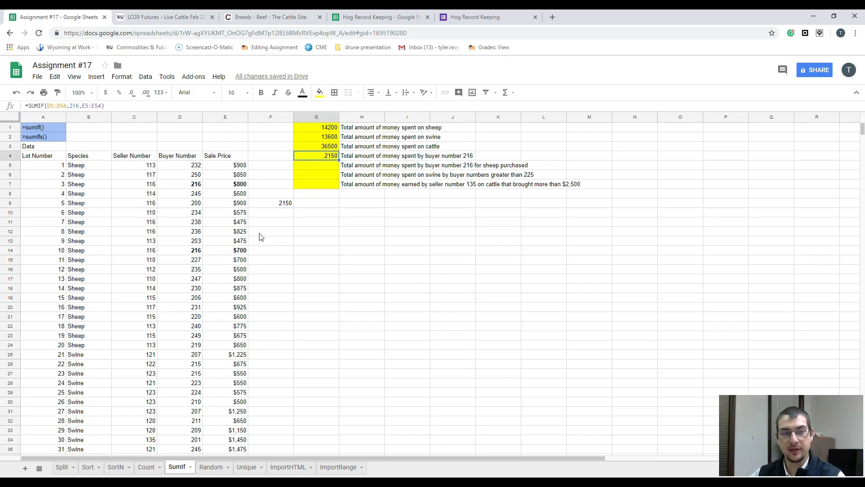
left_click(276, 203)
key("Delete")
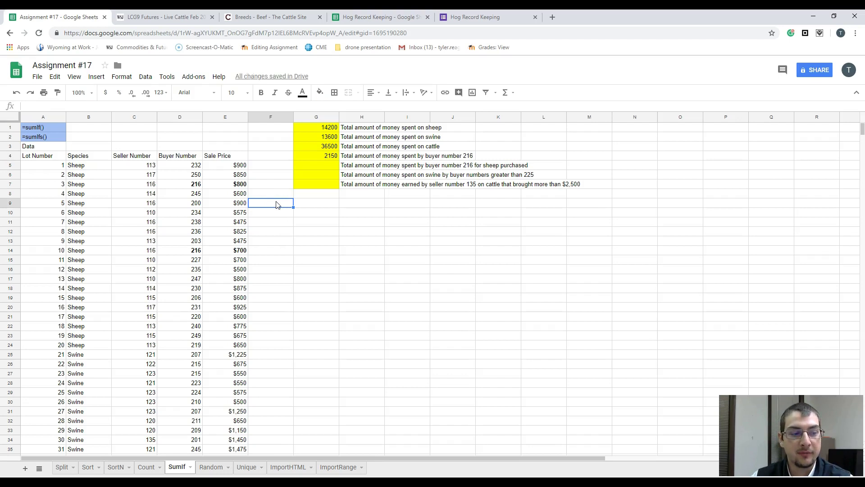
- Start a SUMIFS formula in G5 for buyer 216's sheep purchases, with the sale prices E5:E54 as the sum range
left_click(335, 165)
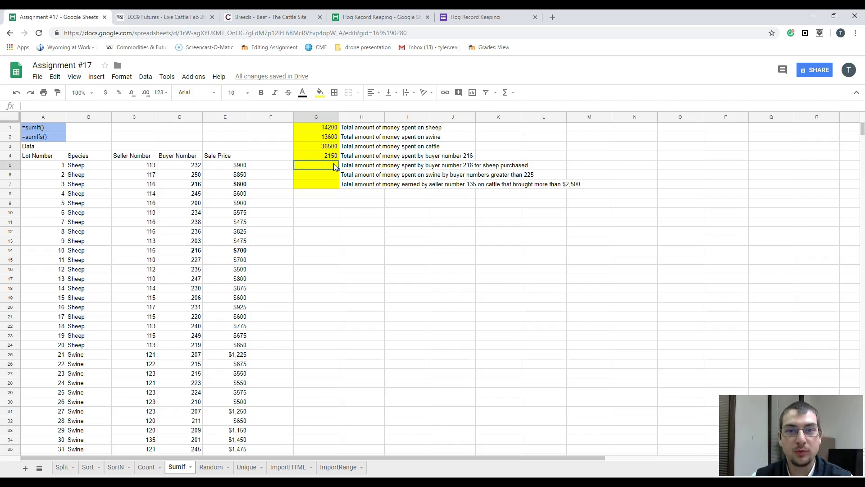
type("=sum")
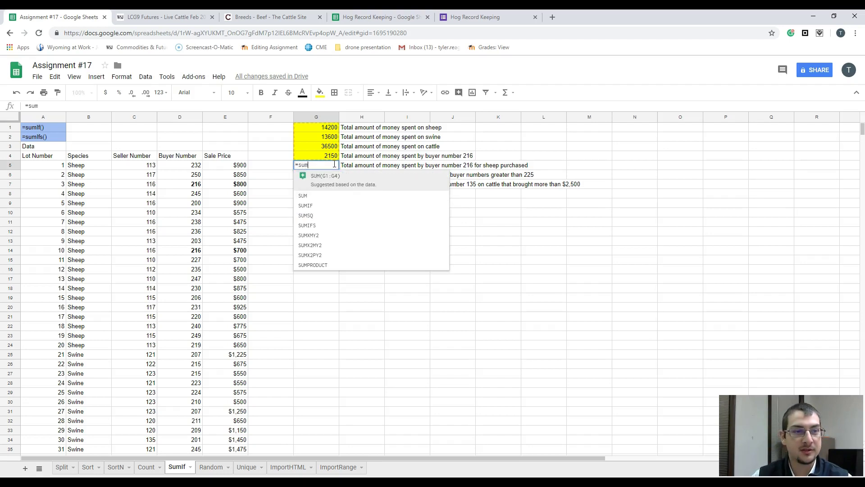
type("ifs")
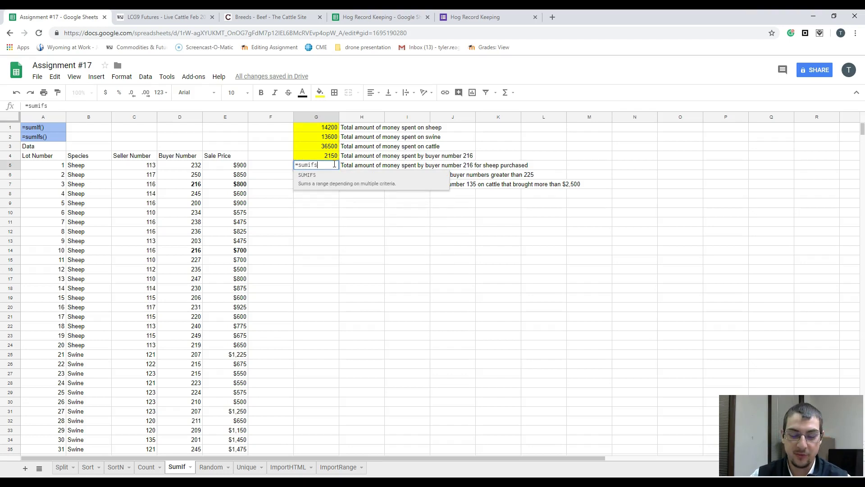
type("(")
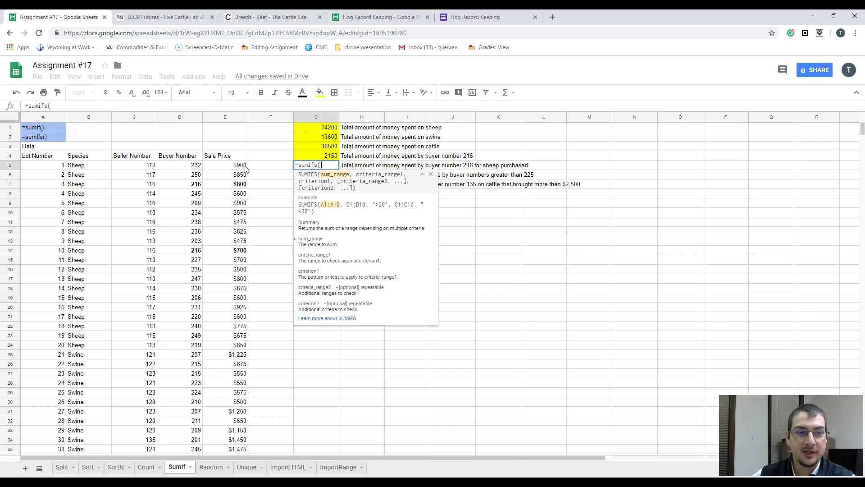
left_click_drag(245, 168, 235, 305)
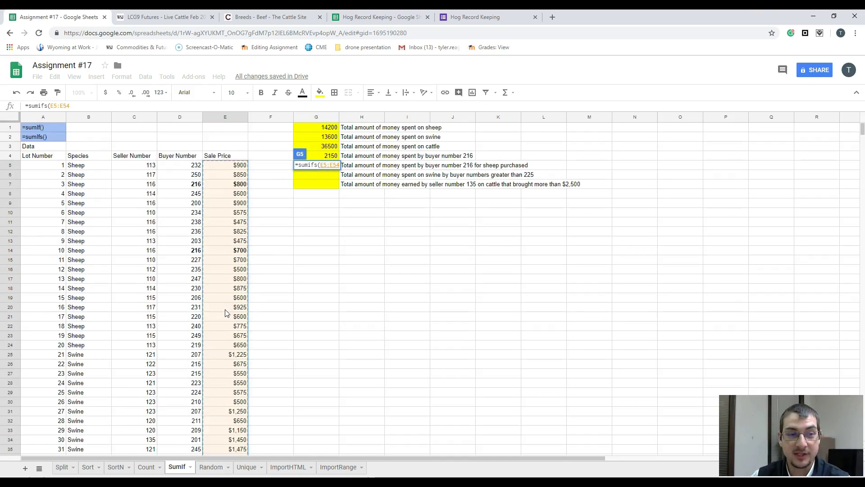
type(",")
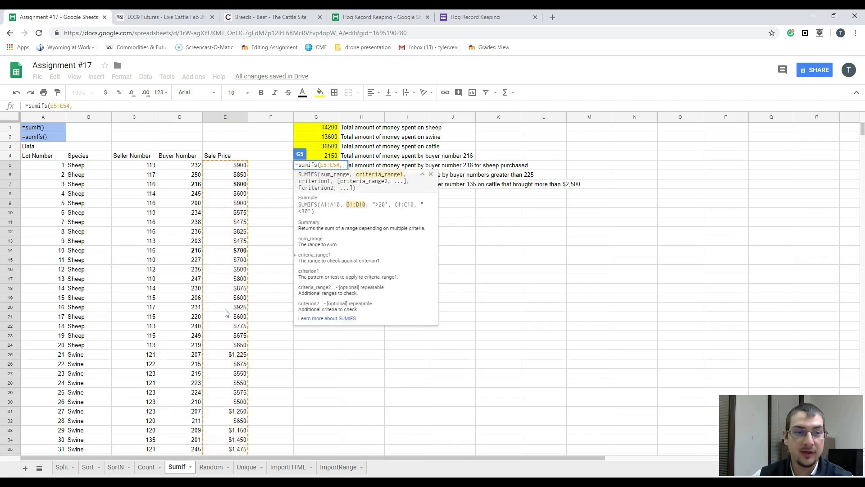
- Add the buyer numbers D5:D54 with the criterion 216 as the first condition of the SUMIFS formula in G5
left_click(181, 167)
key("ctrl+shift+Down")
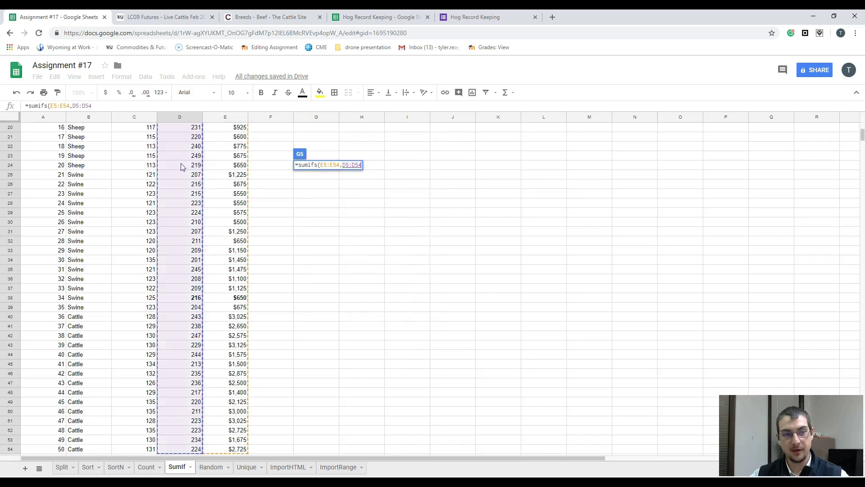
type(",")
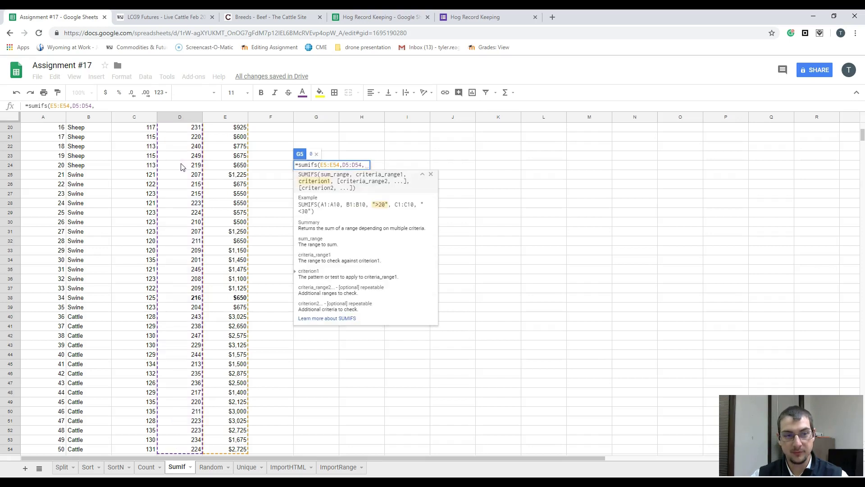
type("216")
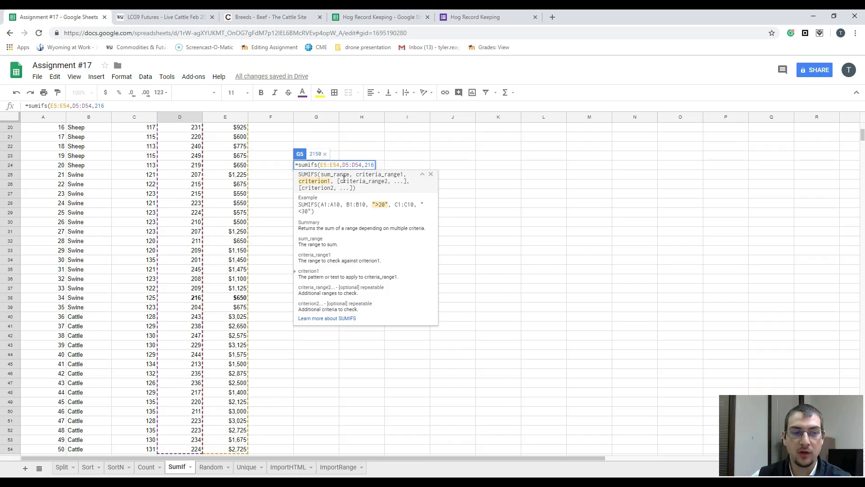
scroll(376, 139, "up", 6)
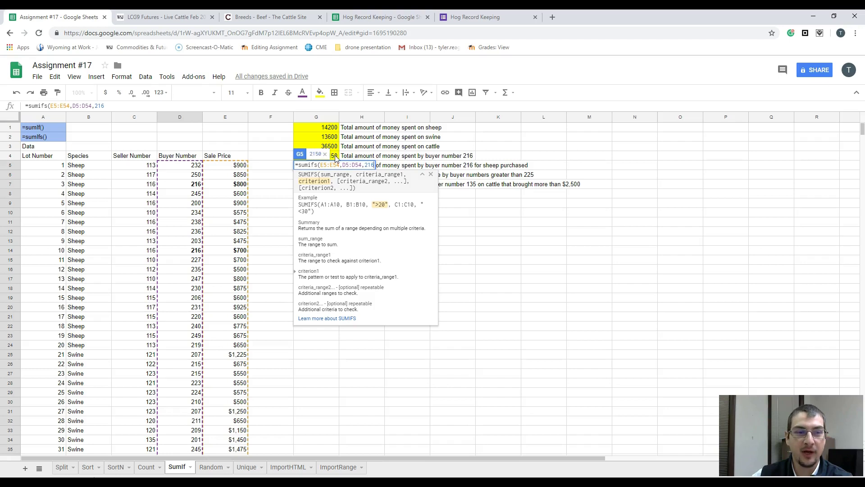
scroll(323, 155, "down", 1)
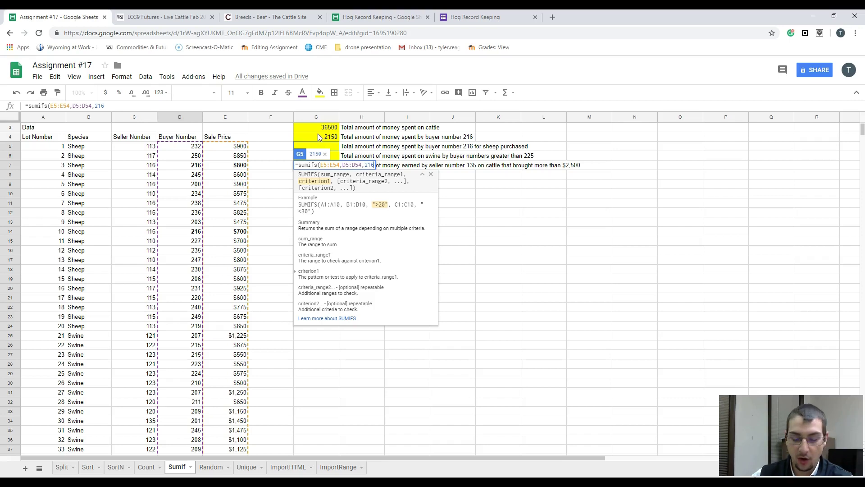
- Complete the SUMIFS formula in G5 with the species range B5:B54 and the criterion "SheeP" as the second condition
type(",")
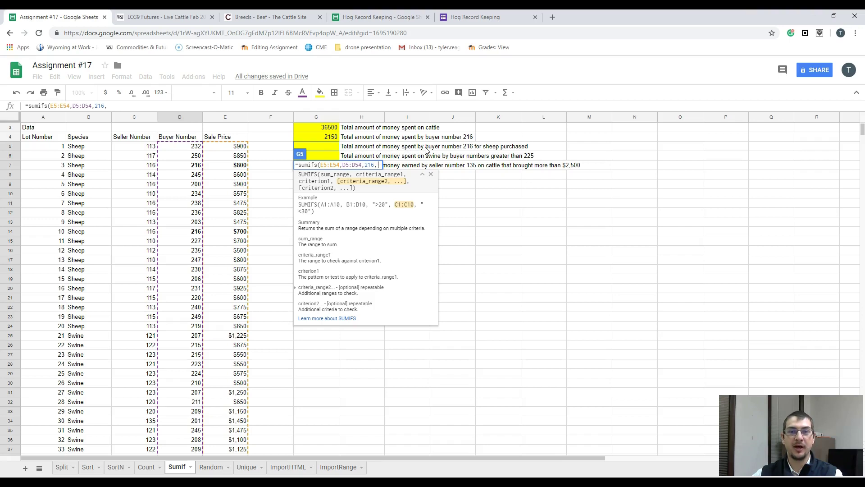
left_click(87, 147)
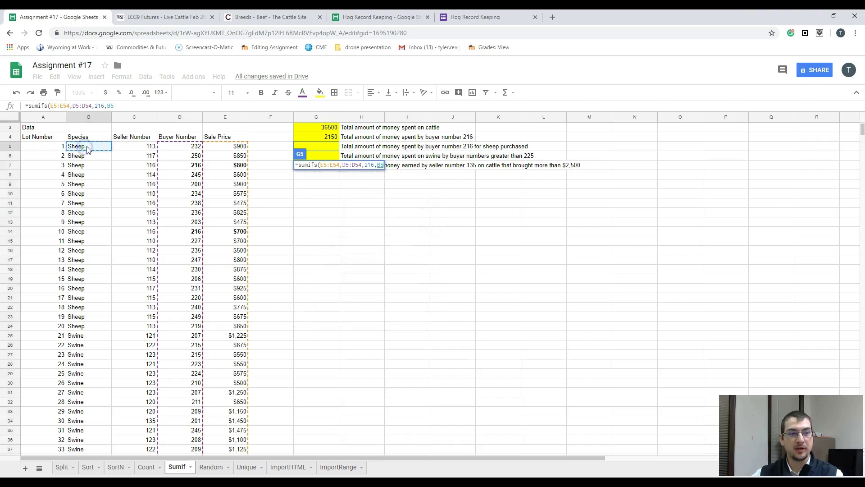
key("shift+Down")
key("shift+Down")
key("shift+Down")
key("shift+Down")
key("shift+Down")
key("shift+Down")
key("shift+Down")
key("shift+Down")
key("shift+Down")
key("shift+Down")
key("shift+Down")
key("shift+Down")
key("shift+Down")
key("shift+Down")
key("shift+Down")
key("shift+Down")
key("shift+Down")
key("shift+Down")
key("shift+Down")
key("shift+Down")
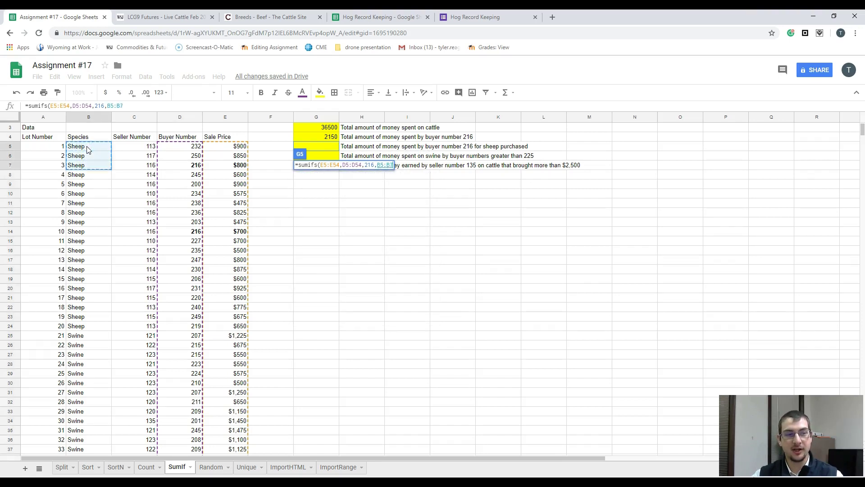
key("shift+Down")
key("shift+Down")
key("shift+Down")
key("shift+Down")
key("shift+Down")
key("shift+Down")
key("shift+Down")
key("shift+Down")
key("shift+Down")
key("shift+Down")
key("shift+Down")
key("shift+Down")
key("shift+Down")
key("shift+Down")
key("shift+Down")
key("shift+Down")
key("shift+Down")
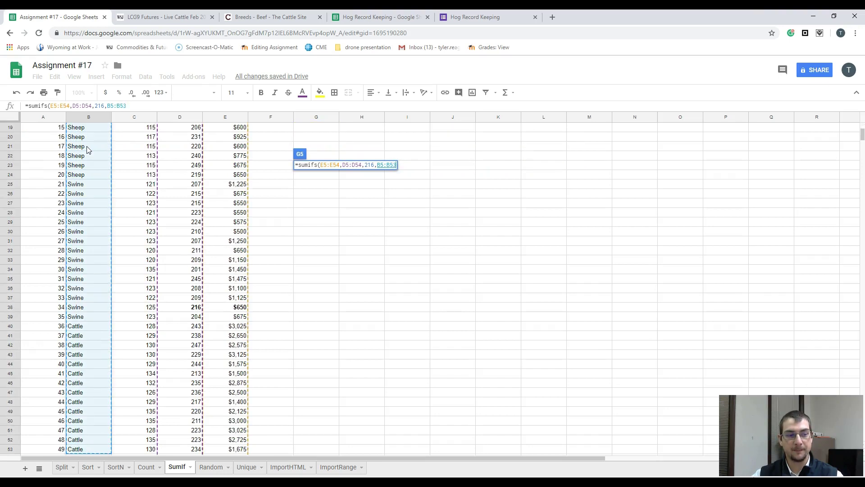
type(",")
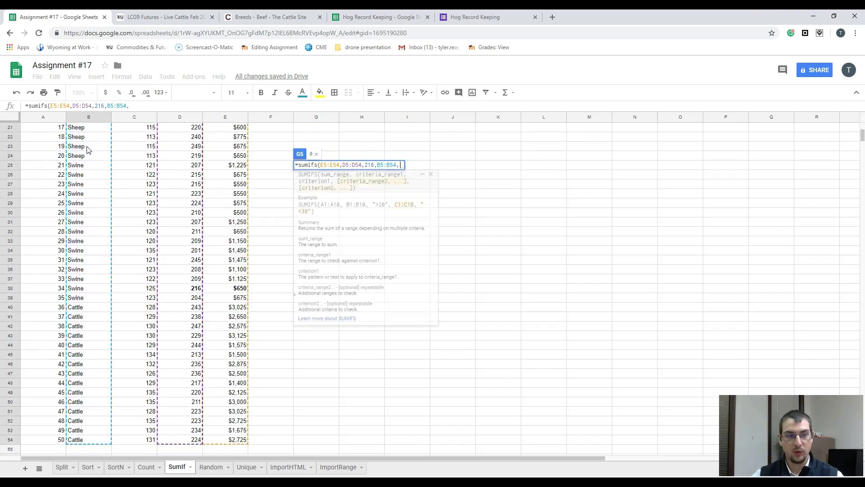
type("\"SheeP\"")
key("Return")
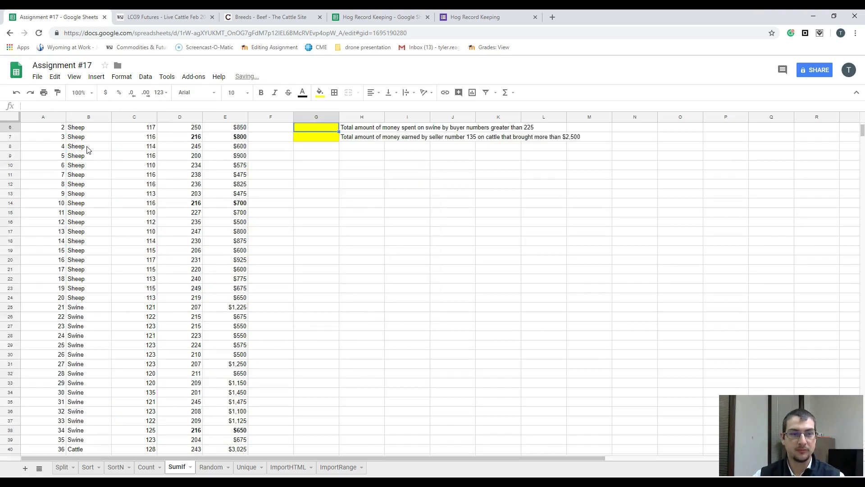
- Check the total in G5 against the sale prices of buyer 216's sheep purchases in E7 and E14
scroll(169, 126, "up", 2)
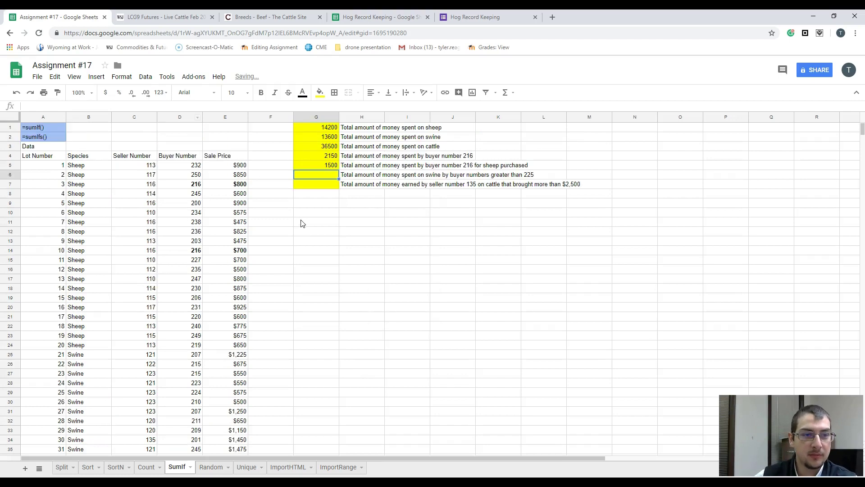
left_click(330, 165)
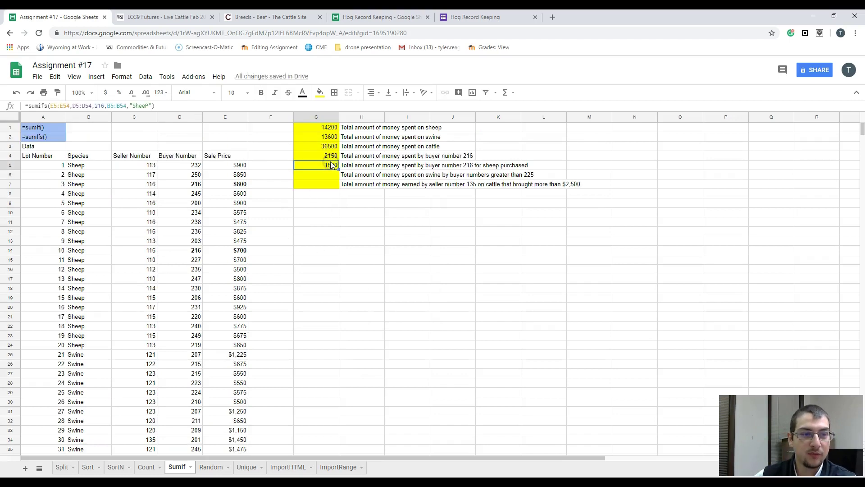
left_click(244, 183)
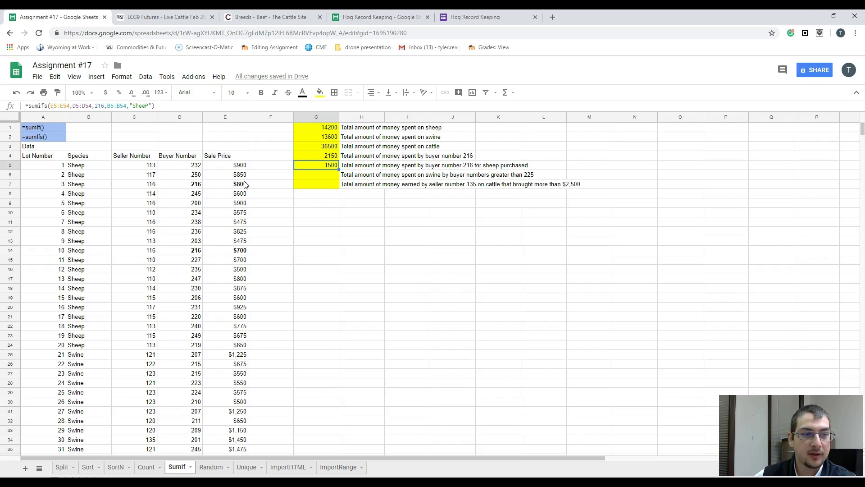
left_click(239, 251)
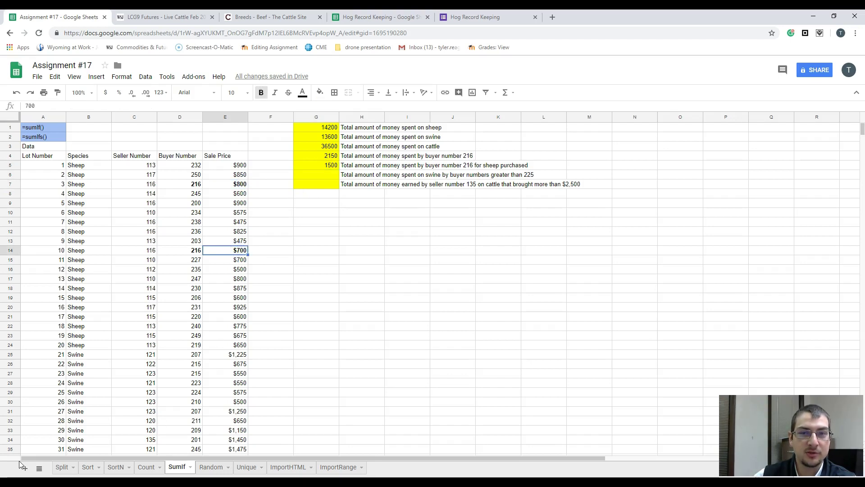
- Compare the criteria in the SUMIFS formula in G5 with those in the SUMIF formulas in G1 to G4
left_click(328, 165)
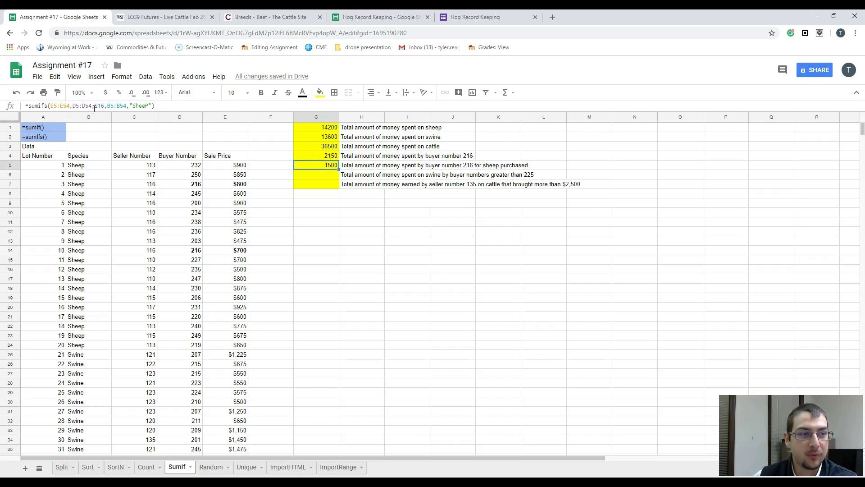
left_click(305, 129)
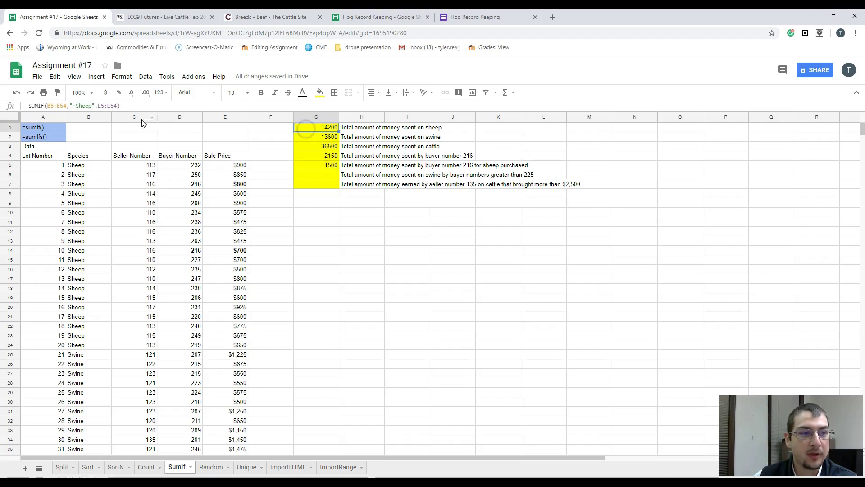
left_click(323, 139)
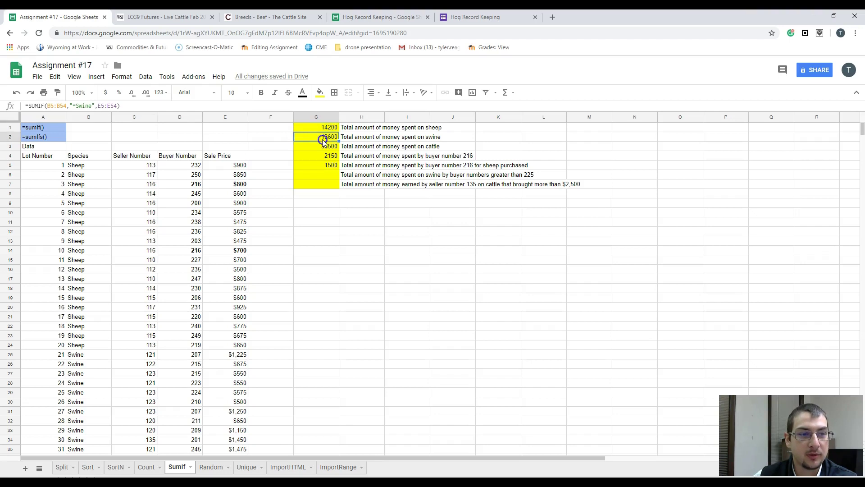
left_click(316, 150)
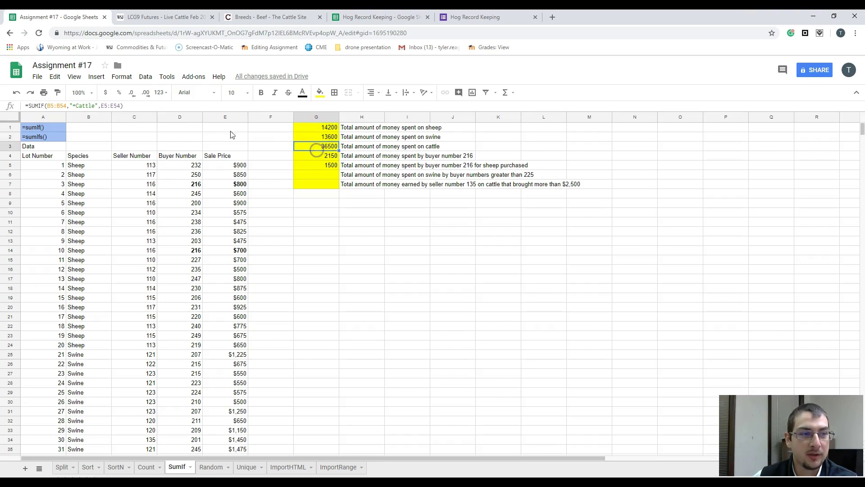
left_click(325, 155)
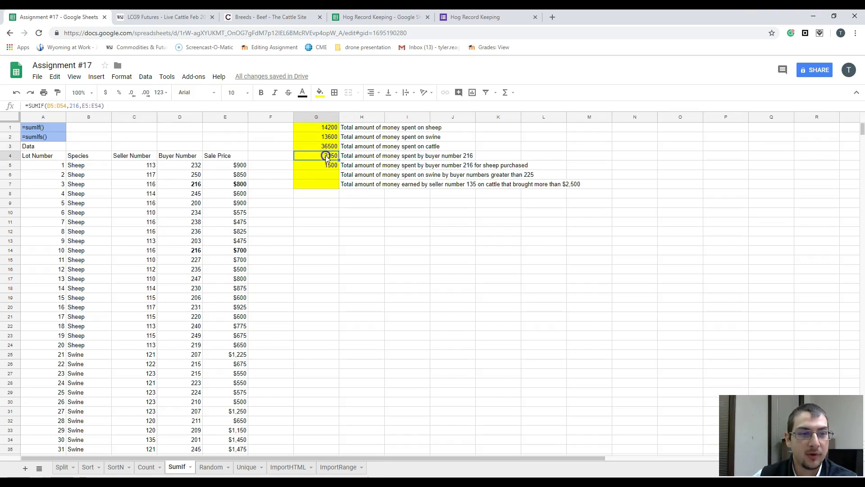
- Change the buyer criterion in the SUMIF formula in G4 to "=216" in quotation marks
left_click(71, 105)
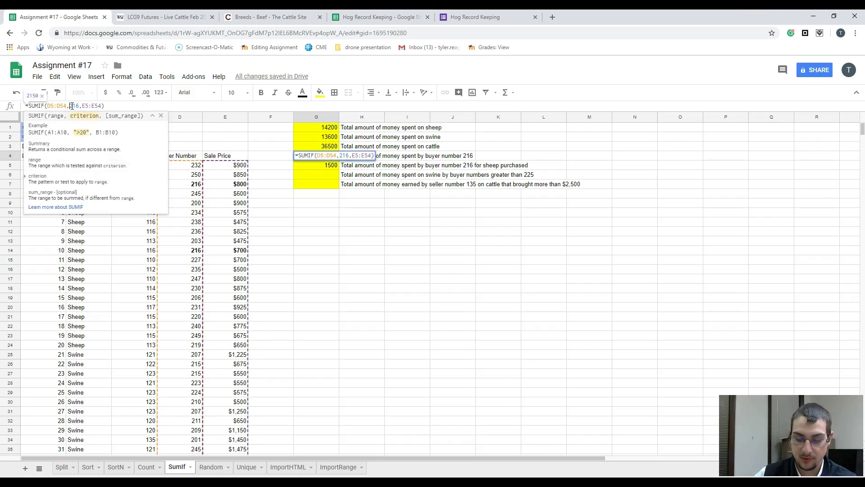
type("\"=")
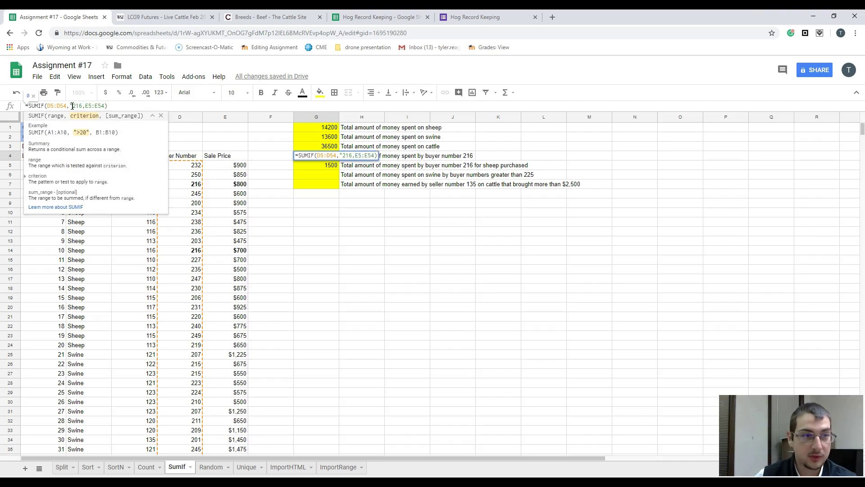
key("Right")
key("Right")
type("\"")
key("Return")
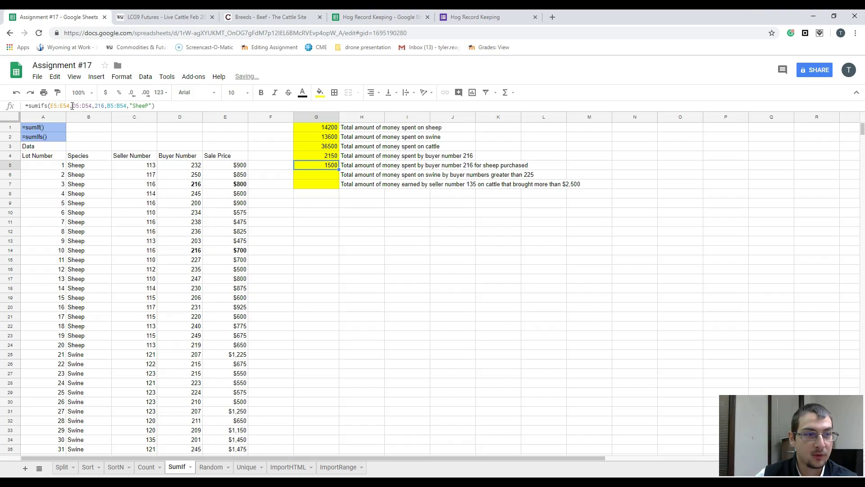
- Remove the equals sign from inside the quoted buyer criterion of the SUMIF formula in G4
key("Up")
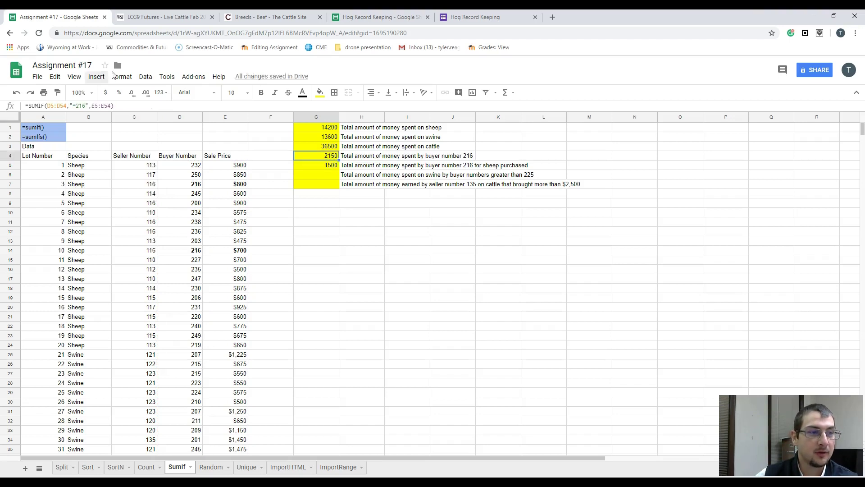
left_click(75, 106)
key("BackSpace")
key("Return")
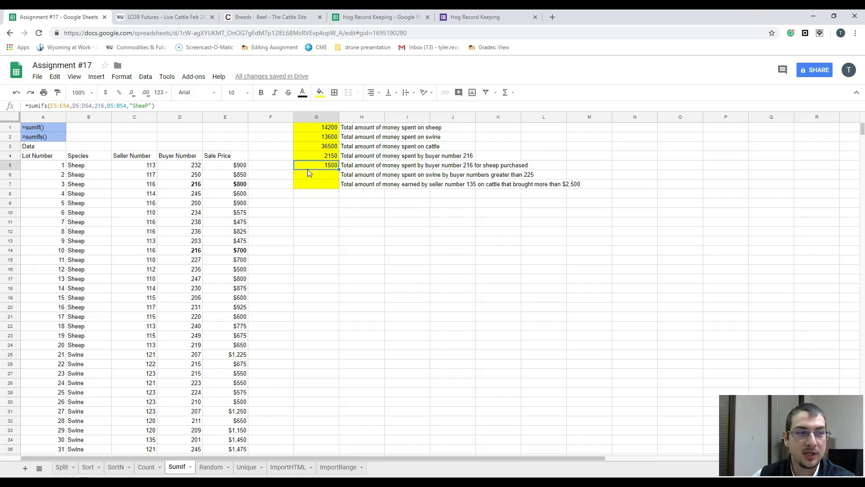
- Change the species criterion in the SUMIFS formula in G5 to Sheep without quotation marks
left_click(148, 107)
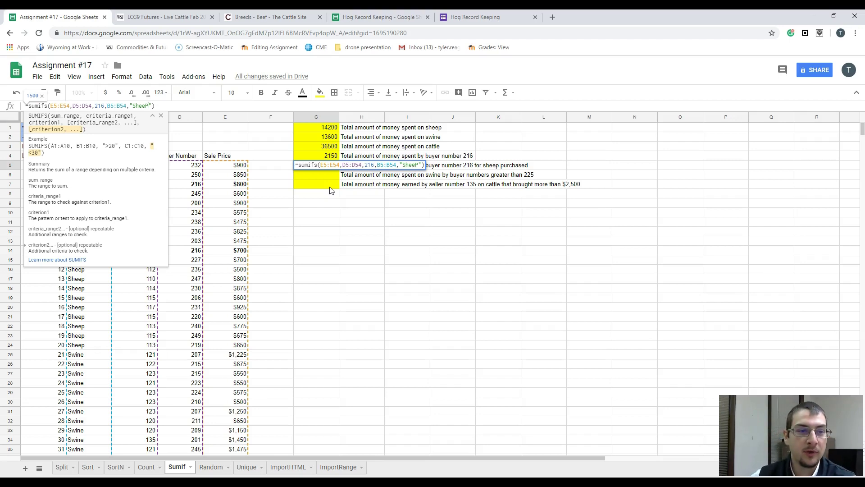
left_click(420, 166)
key("BackSpace")
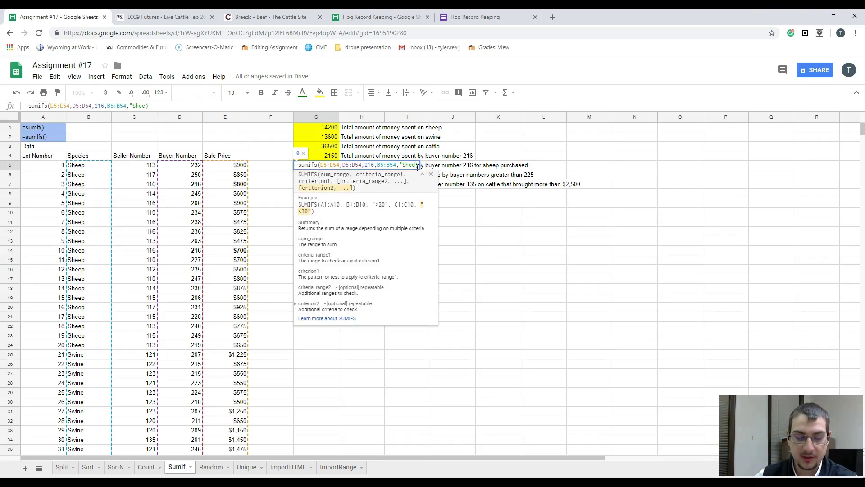
type("p")
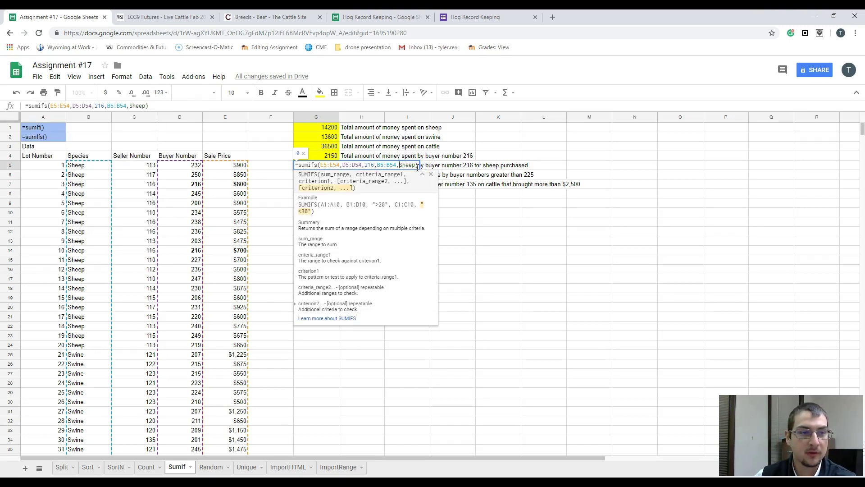
key("Return")
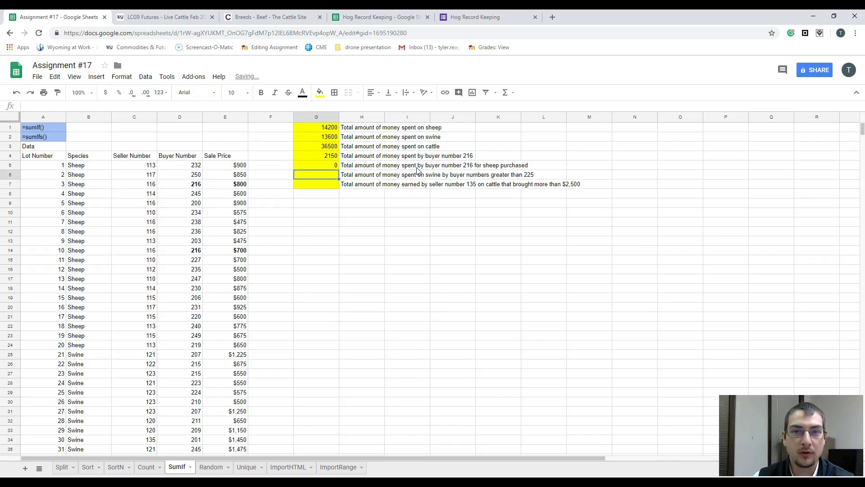
key("Up")
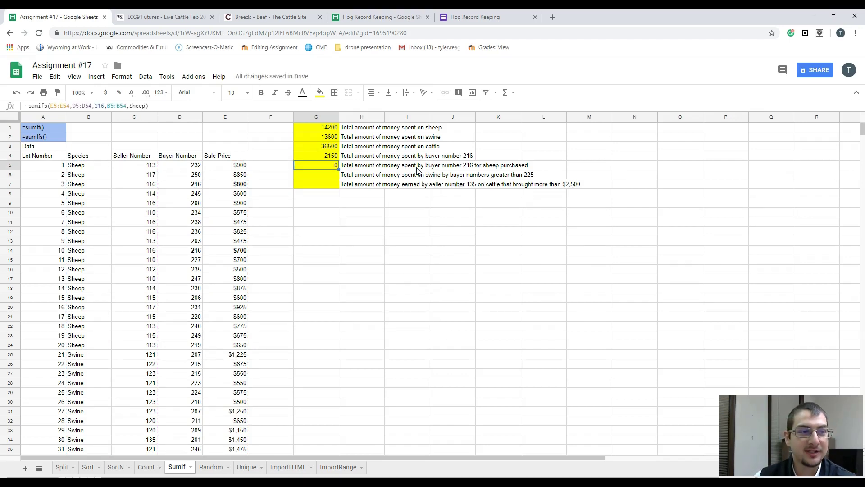
- Put quotation marks around the species criterion in G5 so that it reads "Sheep"
key("Return")
type("\"")
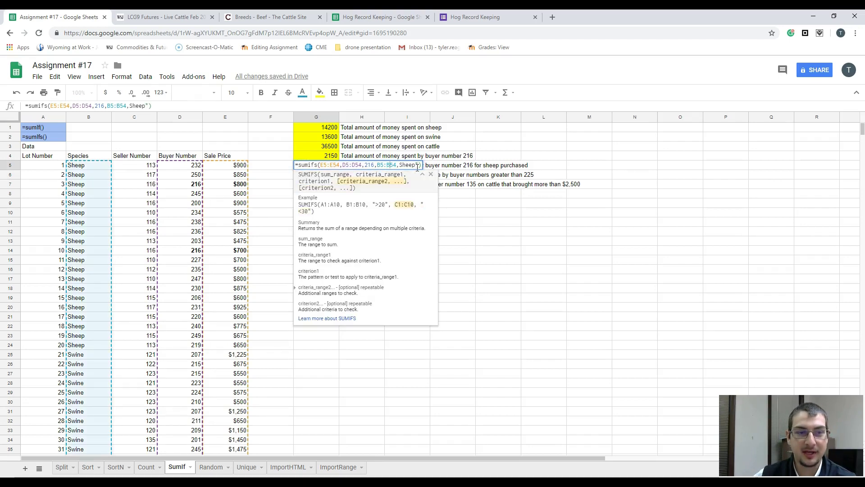
key("Left")
key("Left")
key("Left")
key("Left")
key("Left")
key("Left")
type("\"")
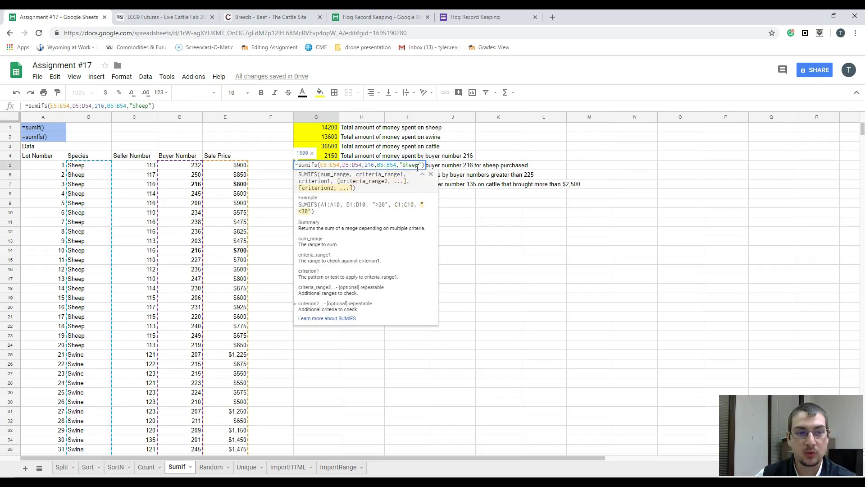
key("Return")
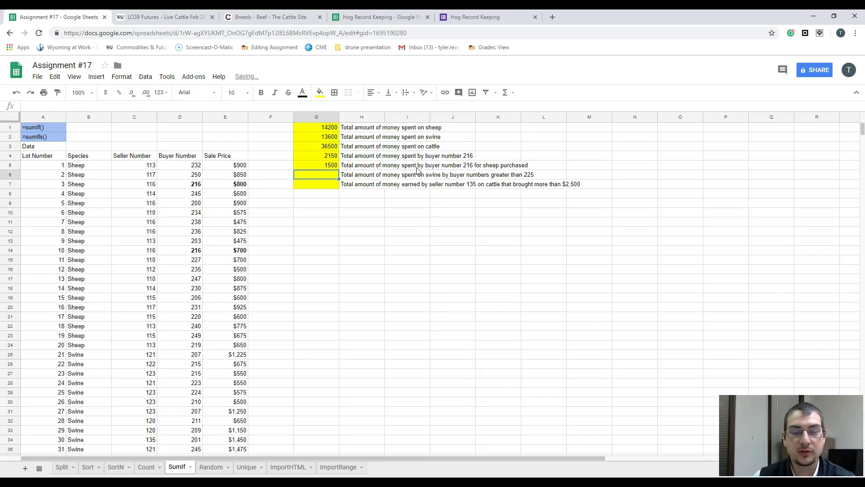
- Start a SUMIFS formula in G6 with the sale prices E5:E54 as the sum range
type("=")
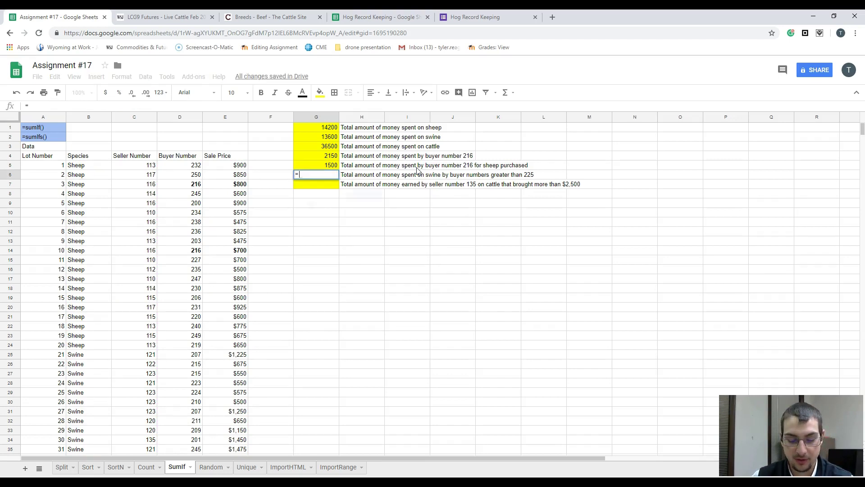
type("sumifs")
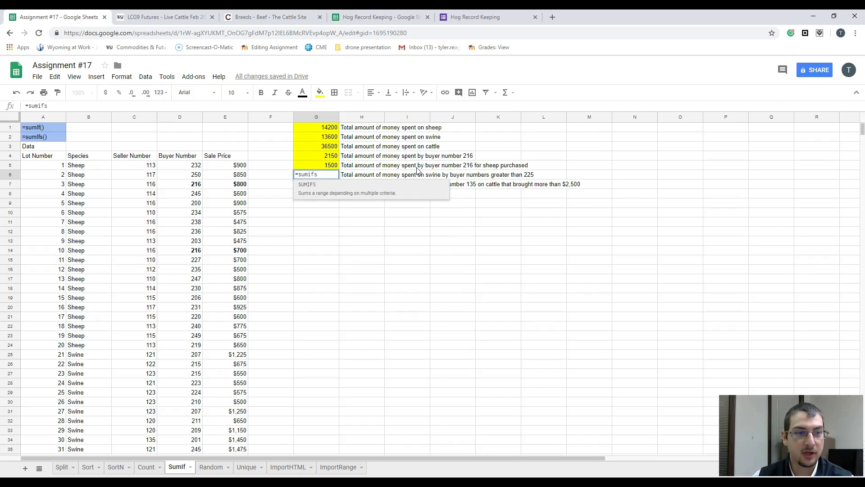
key("Tab")
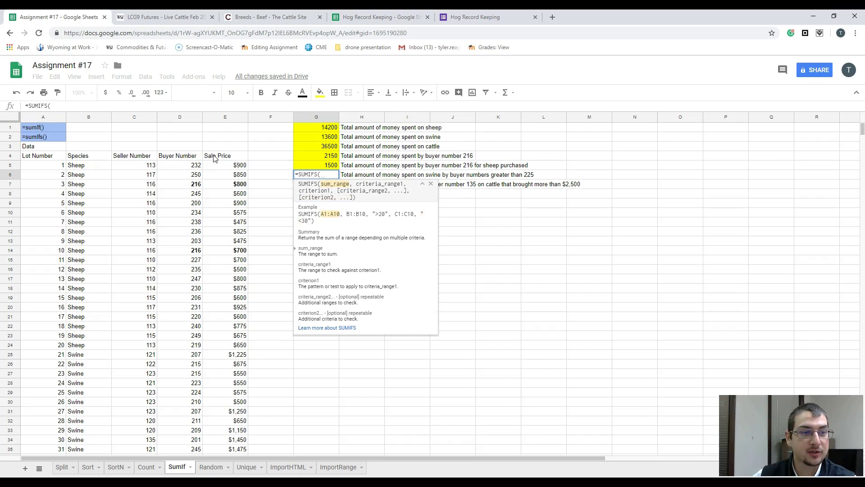
left_click_drag(220, 168, 246, 336)
type(",")
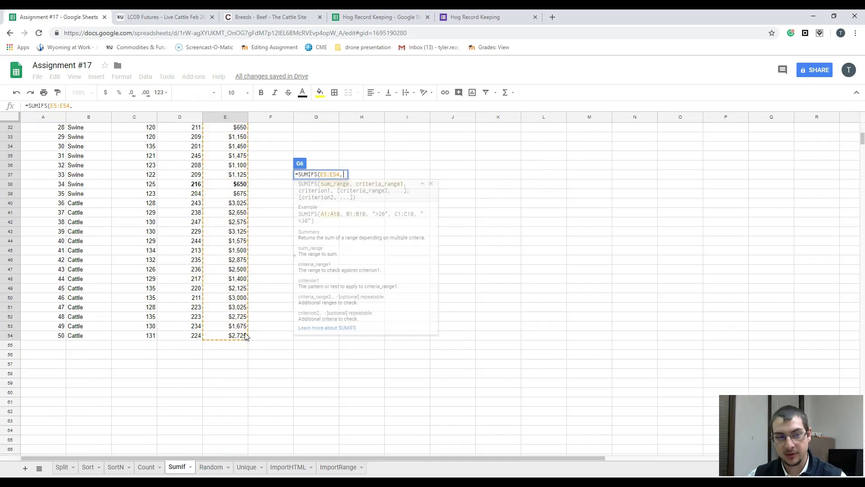
- Add the species range B5:B54 with the criterion "Swine" as the first condition of the SUMIFS formula in G6
scroll(310, 303, "up", 6)
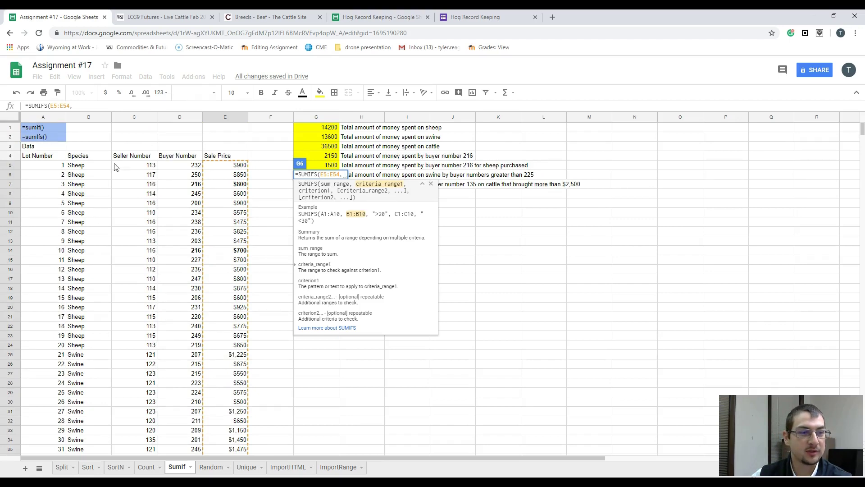
left_click_drag(88, 167, 95, 355)
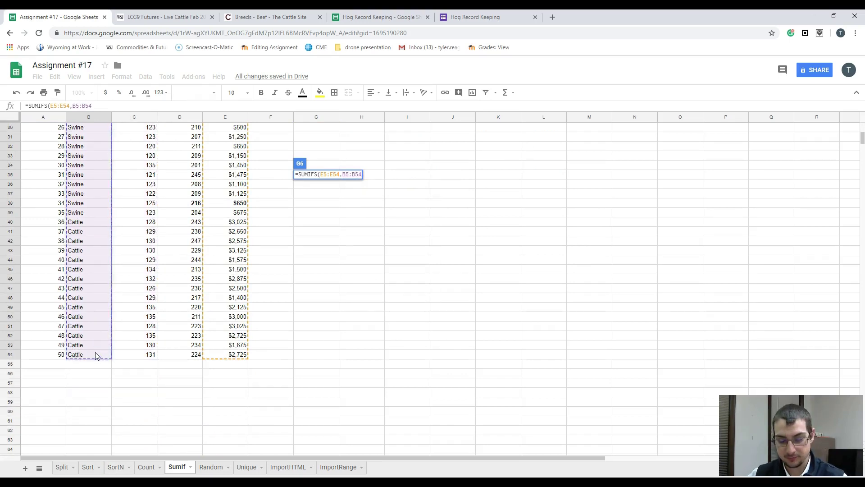
type(",")
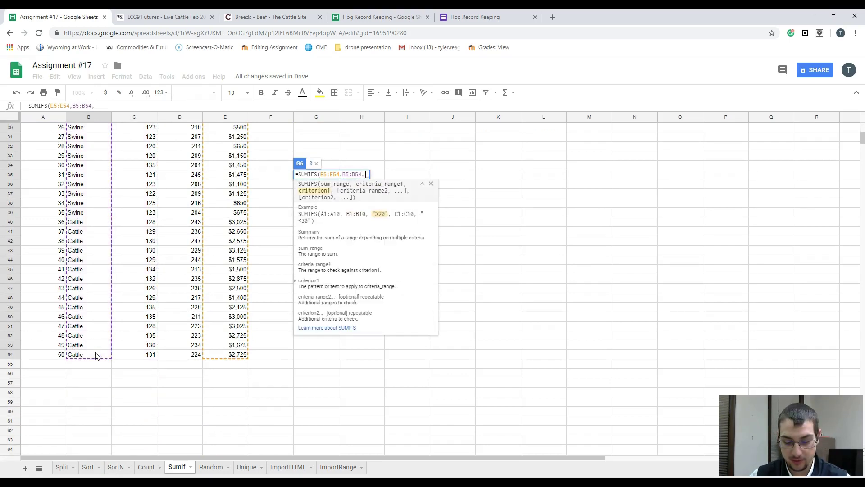
type("\"S")
type("n")
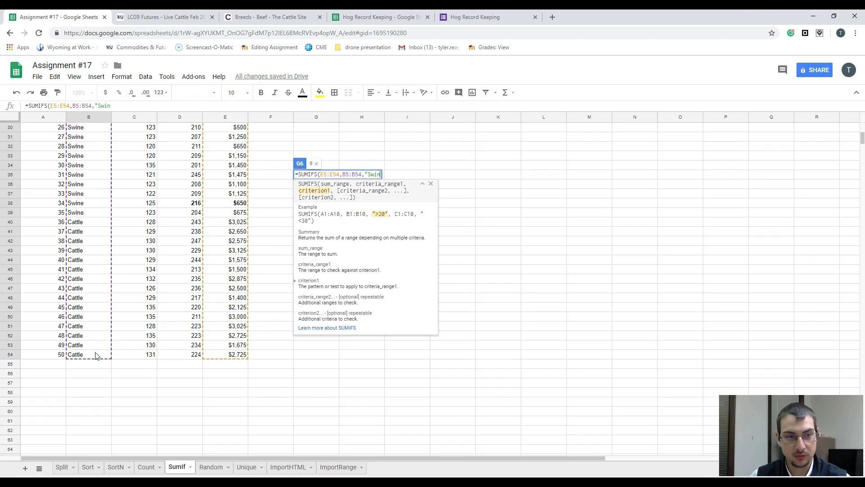
type("e\"")
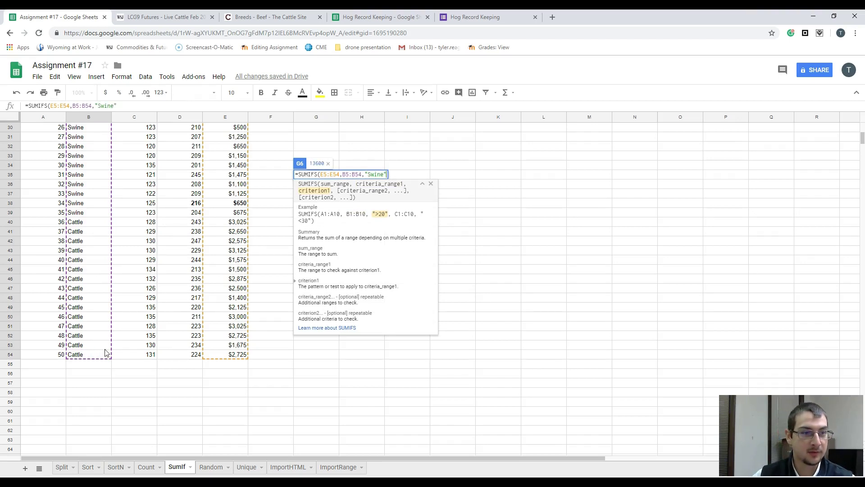
type(",")
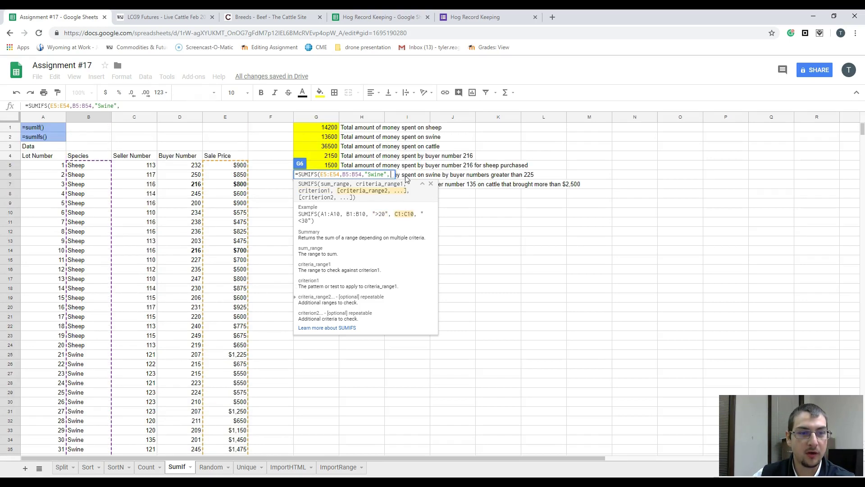
- Add the buyer numbers D5:D54 with the criterion ">225" as the second condition of the SUMIFS formula in G6
scroll(407, 180, "down", 2)
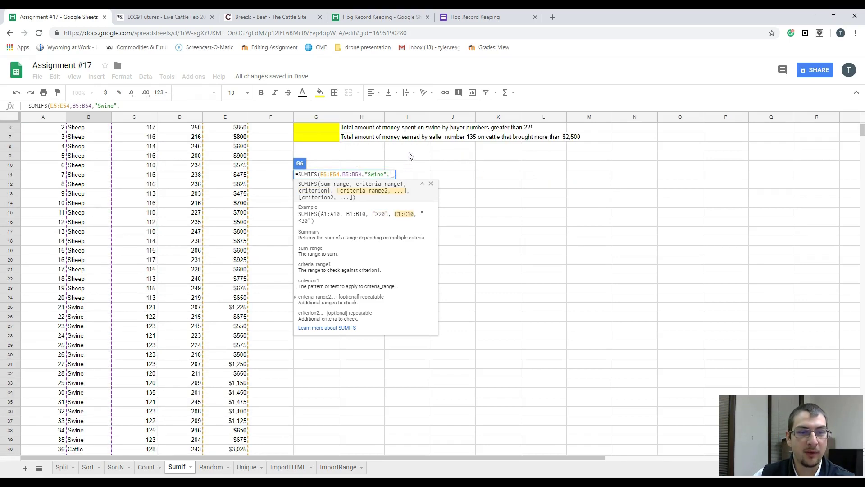
scroll(411, 157, "up", 1)
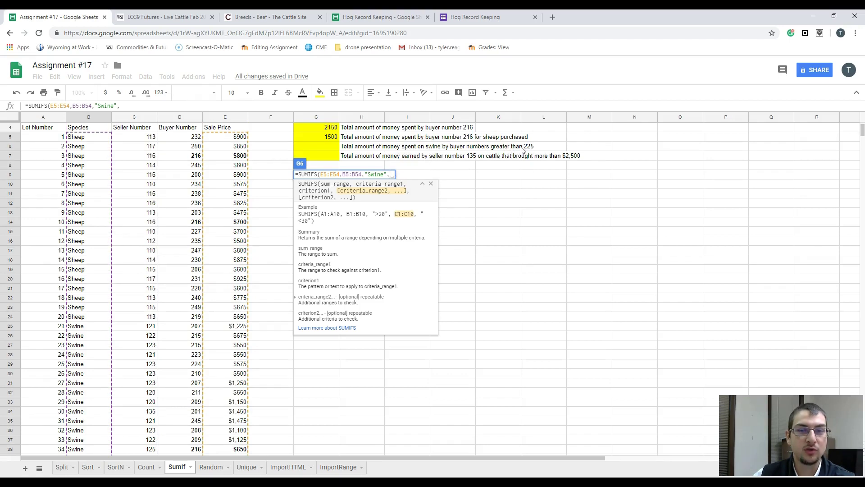
left_click_drag(183, 139, 179, 401)
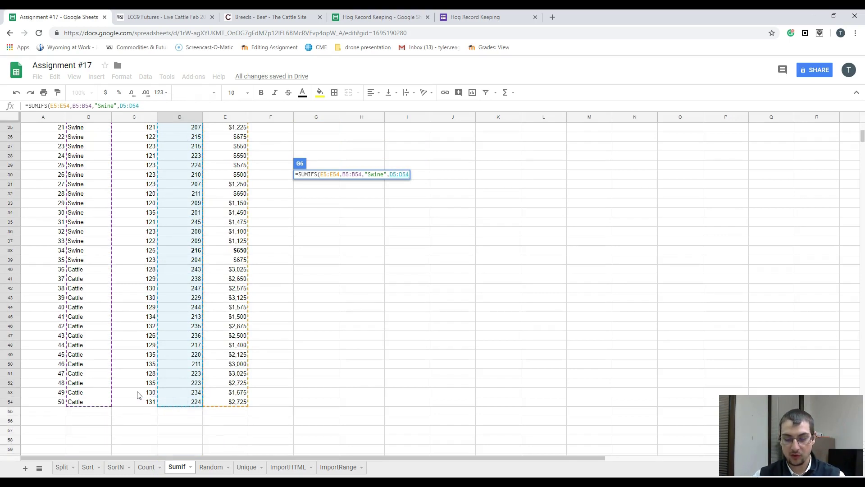
type(",\"")
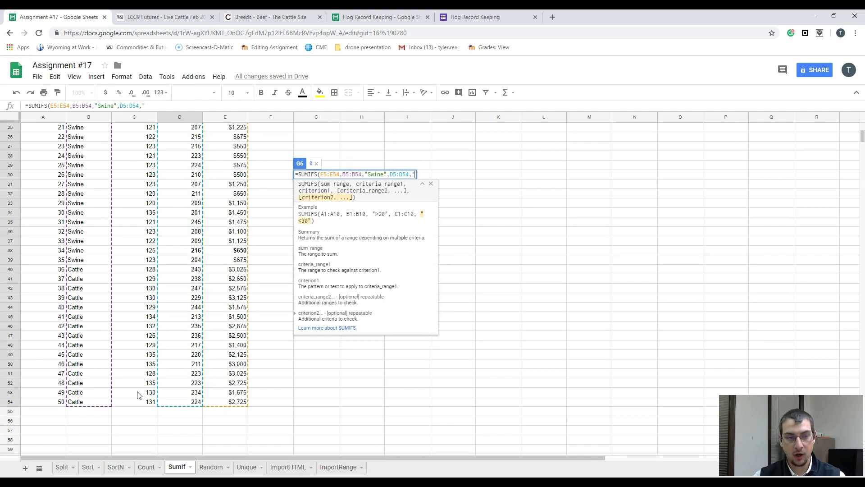
type(">")
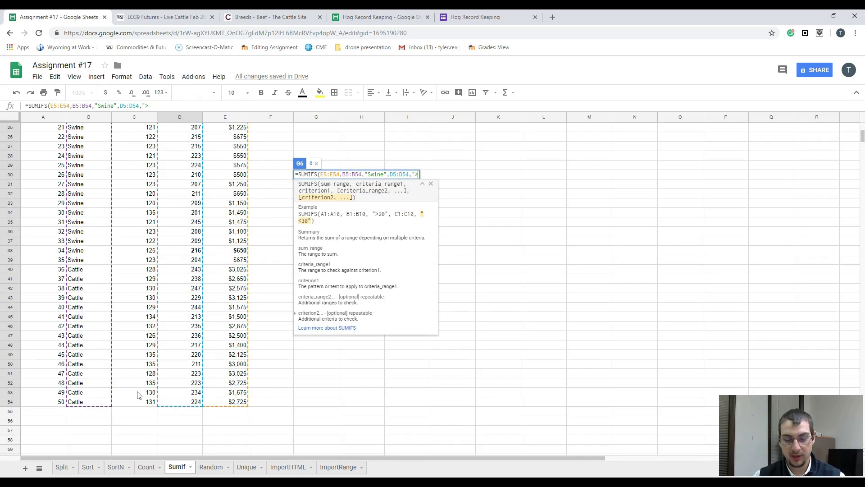
type("225\"")
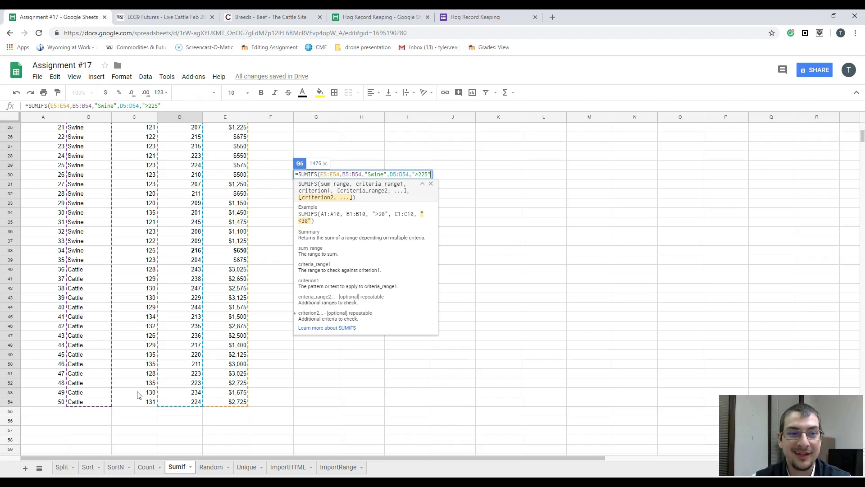
- Try the >225 criterion in the SUMIFS formula in G6 without quotation marks
key("BackSpace")
key("BackSpace")
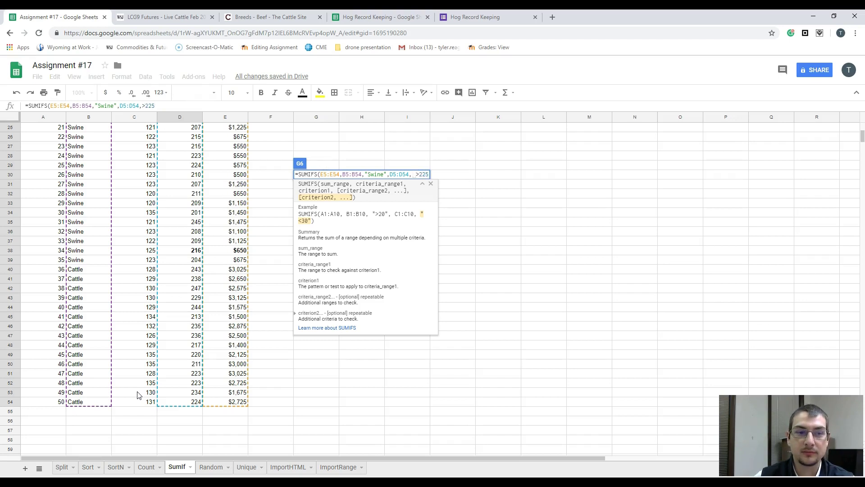
key("Return")
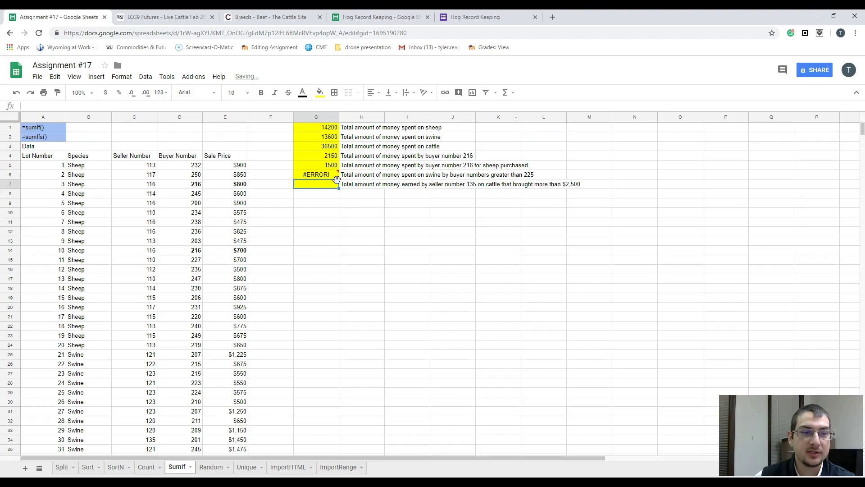
- Restore the quotation marks around the buyer criterion in G6 so that it reads ">225"
double_click(337, 176)
left_click(415, 174)
type("\"Swine\",D5:D54,\">225\")")
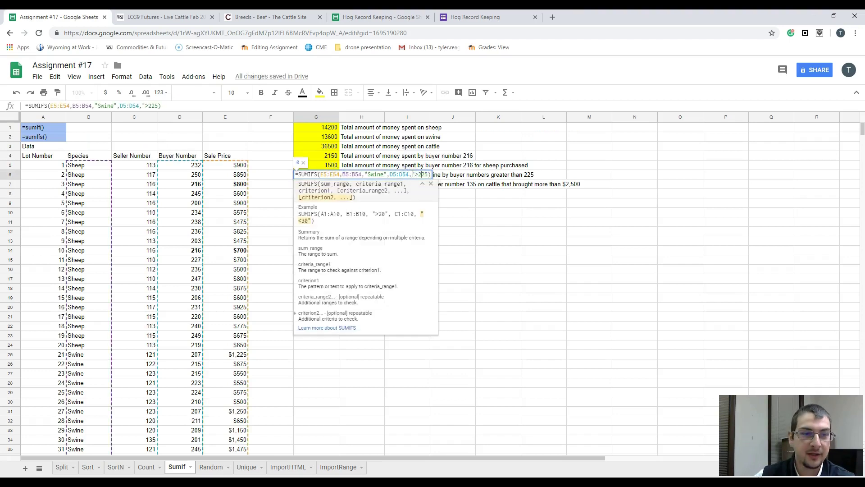
key("Right")
key("Right")
key("Right")
key("Right")
type("\"")
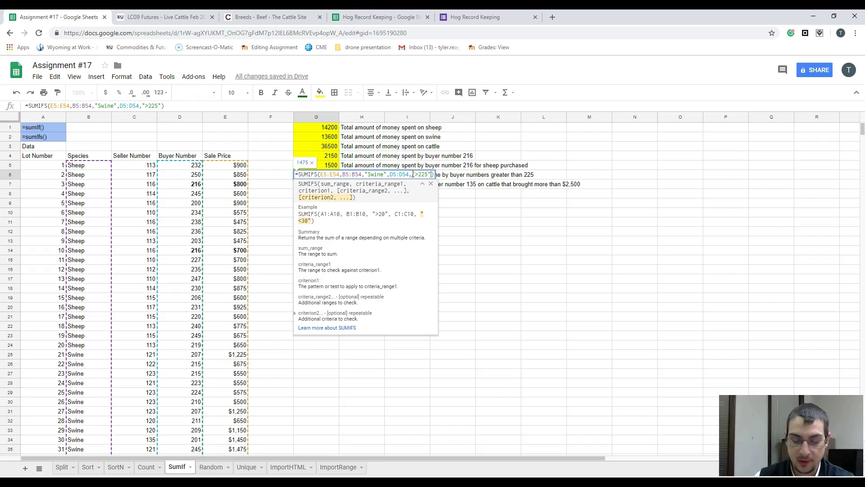
key("Return")
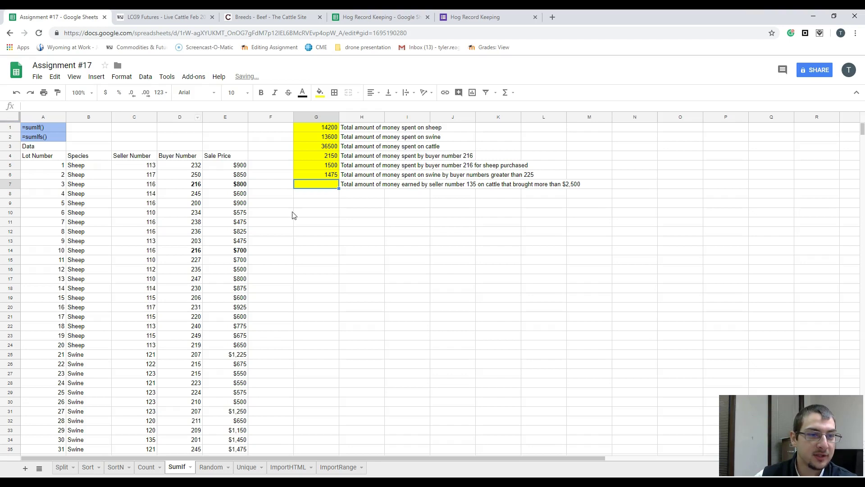
- Review the formulas in G2 and G6, and start a SUMIFS formula in G7
left_click(323, 134)
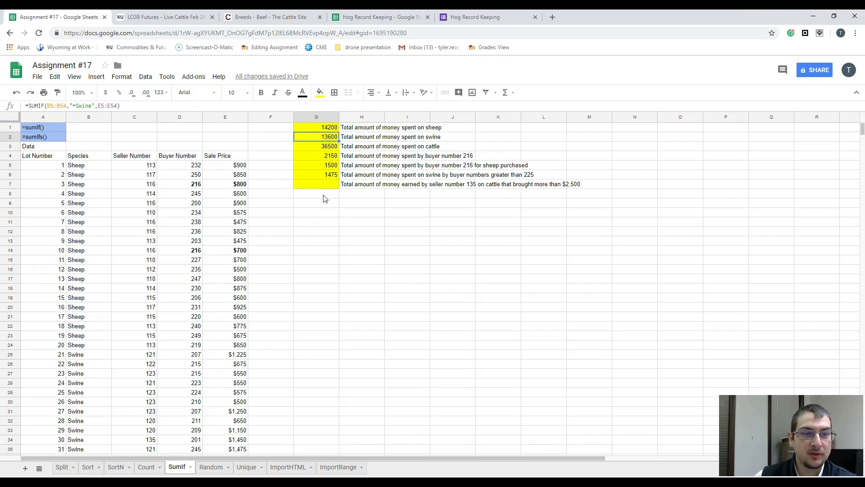
left_click(326, 177)
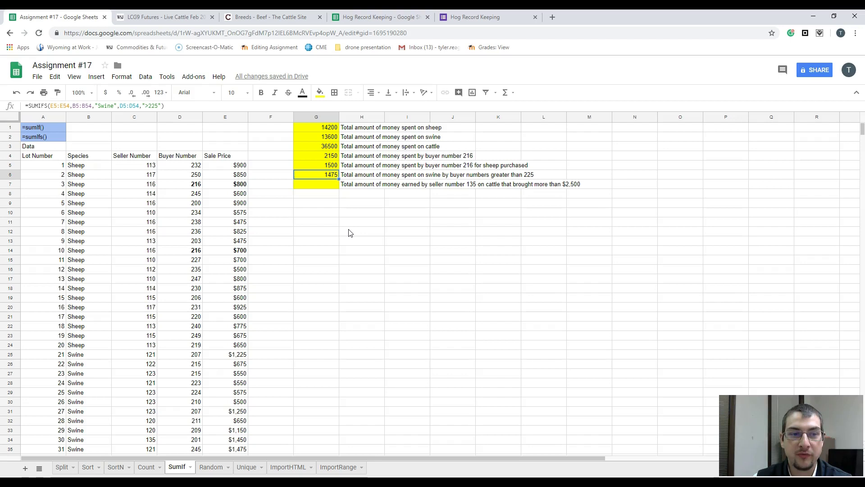
left_click(323, 187)
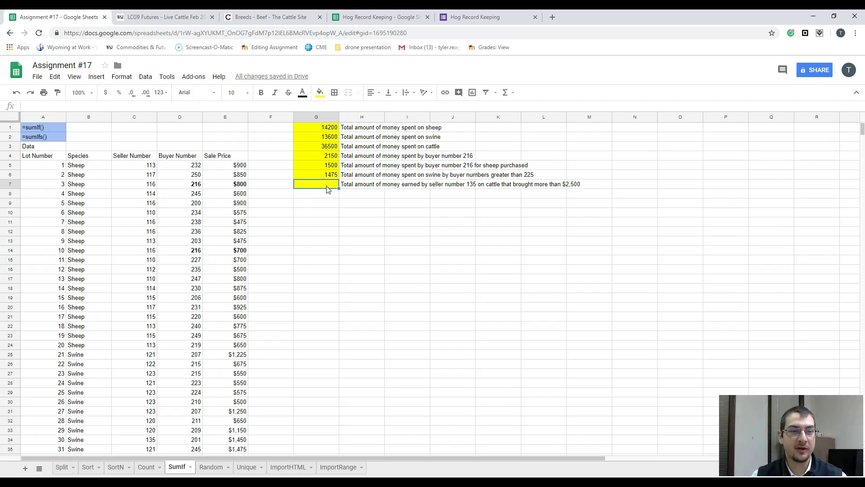
type("=")
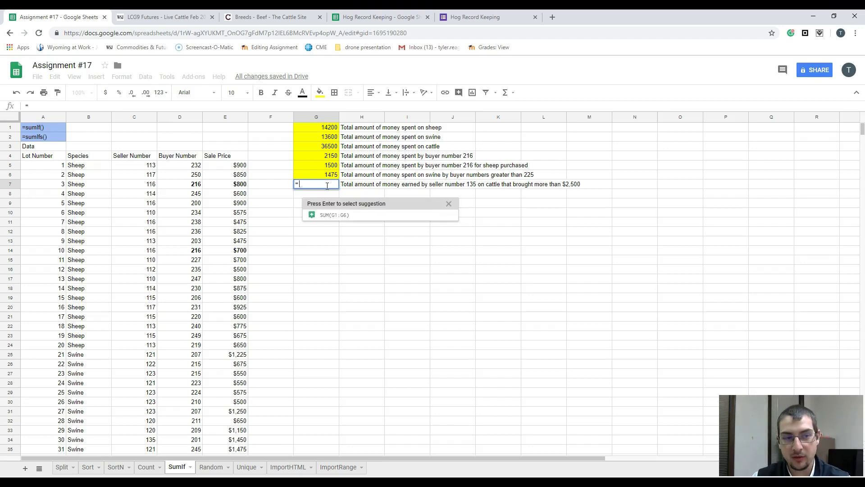
type("sif")
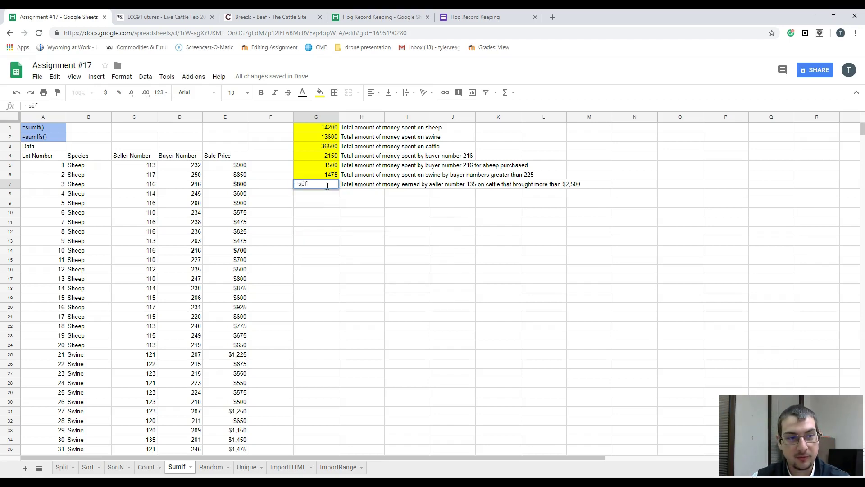
key("BackSpace")
key("BackSpace")
type("um")
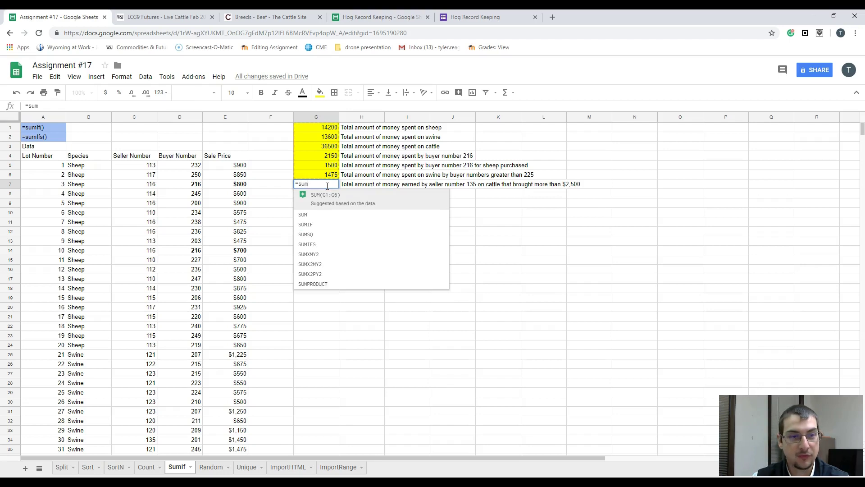
type("is")
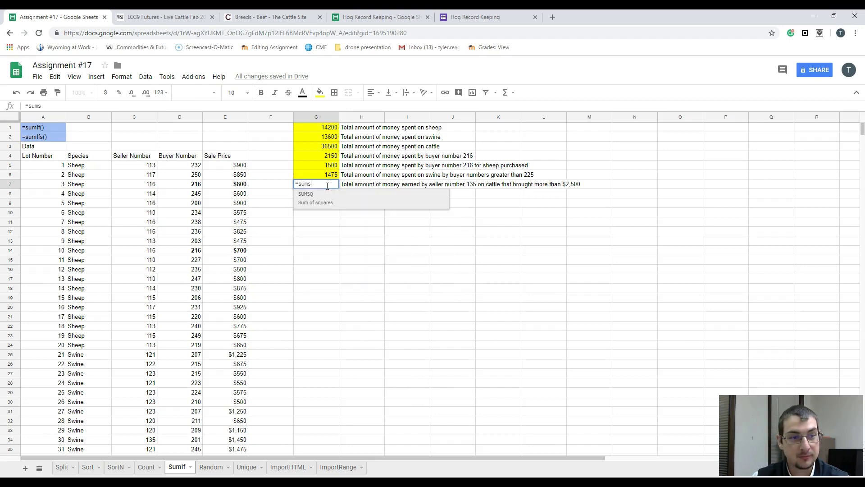
key("BackSpace")
type("fs")
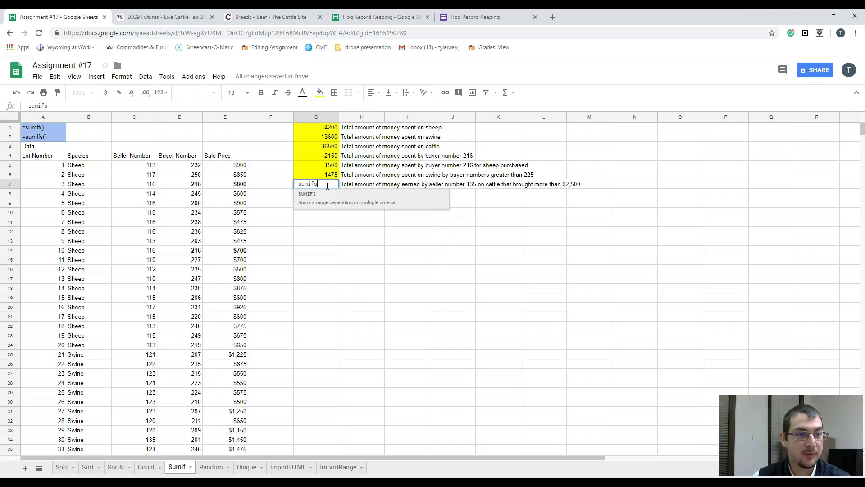
key("Tab")
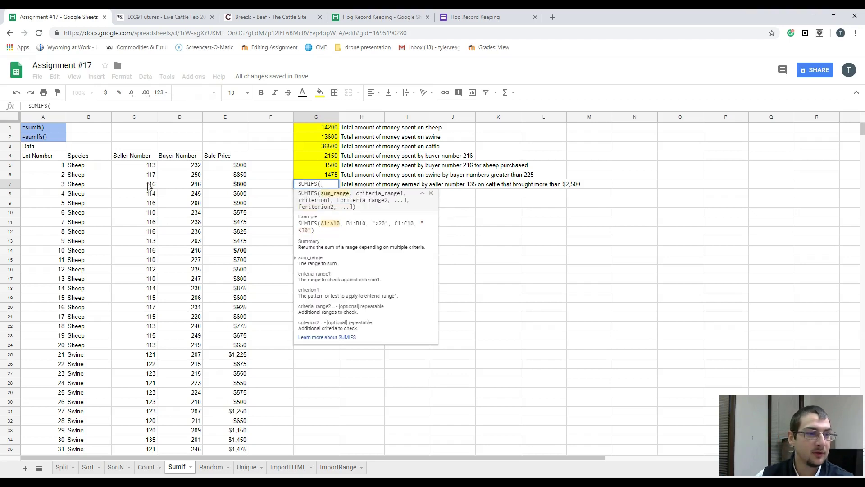
- Set the sale prices E5:E54 as the sum range of the SUMIFS formula in G7
left_click(232, 166)
left_click_drag(232, 185, 244, 351)
type(",")
- Add the seller numbers C5:C54 with the criterion 135 as the first condition of the SUMIFS formula in G7
scroll(157, 230, "up", 5)
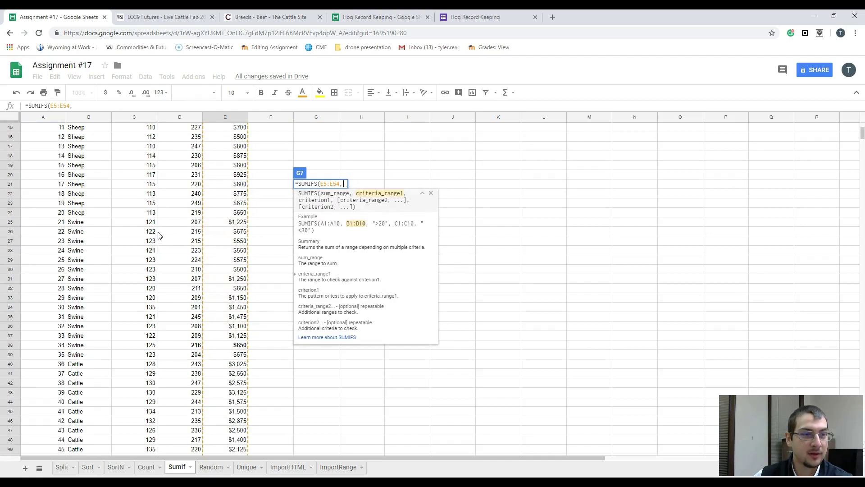
scroll(158, 230, "up", 1)
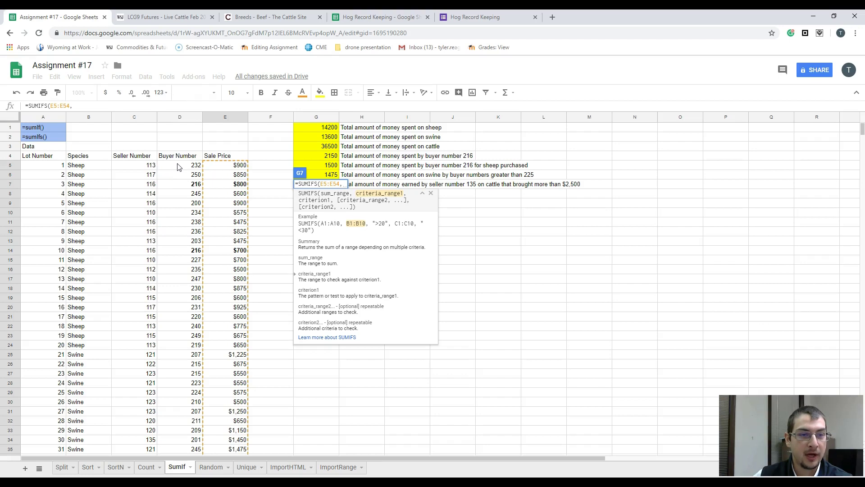
left_click_drag(133, 165, 145, 426)
type(",")
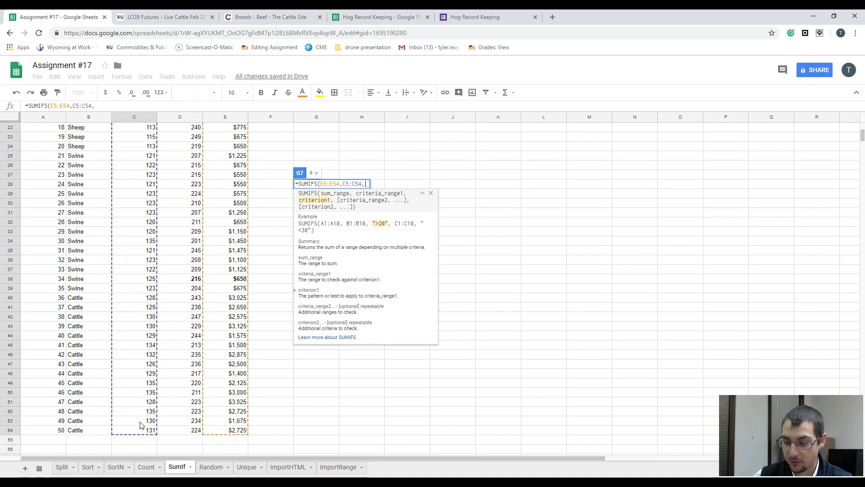
type("135,")
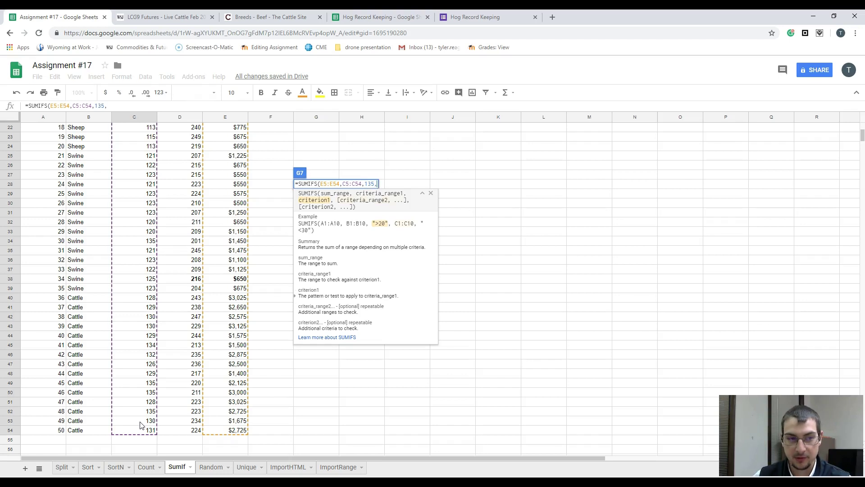
- Add the species range B5:B54 with the criterion "Cattle" as the second condition of the SUMIFS formula in G7
scroll(383, 369, "up", 5)
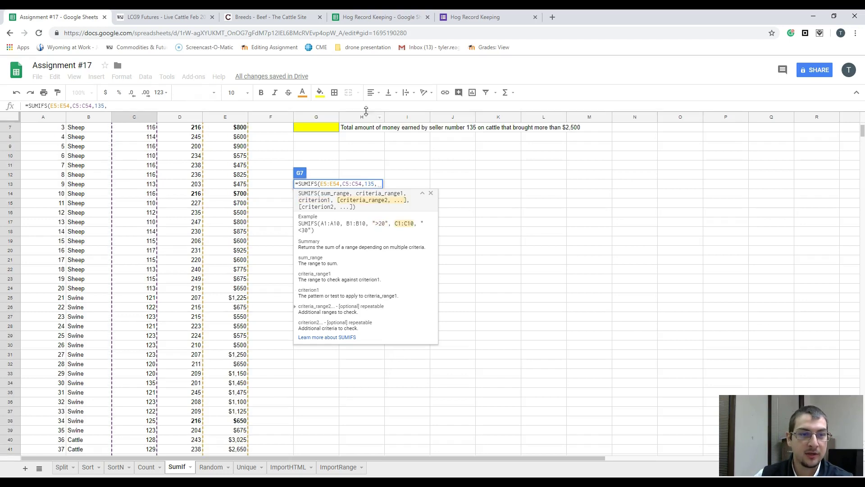
scroll(449, 140, "up", 1)
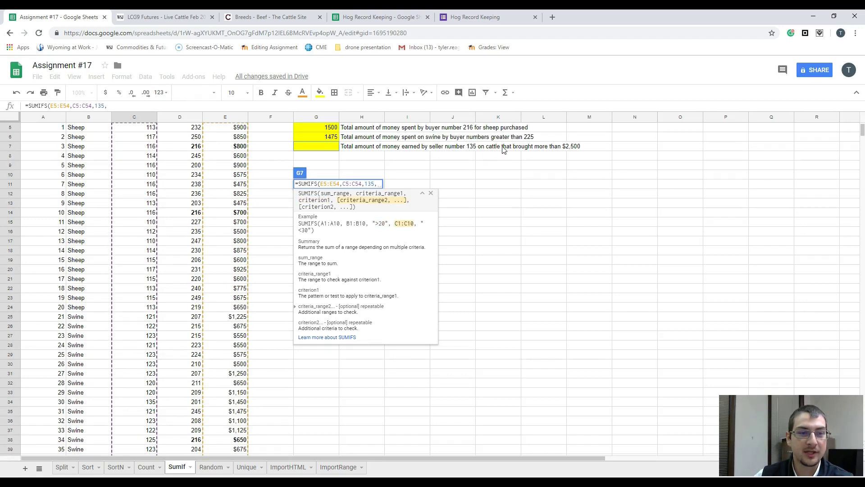
scroll(72, 146, "up", 2)
left_click_drag(77, 165, 88, 390)
type(",\"")
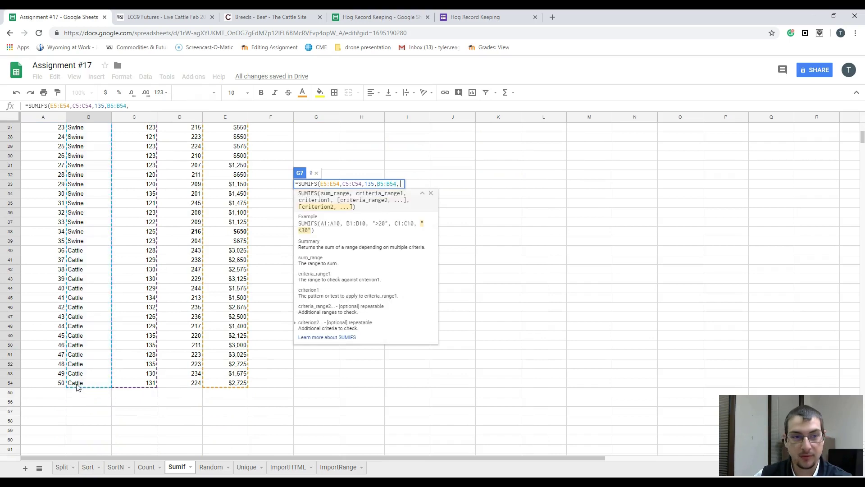
type("Ca")
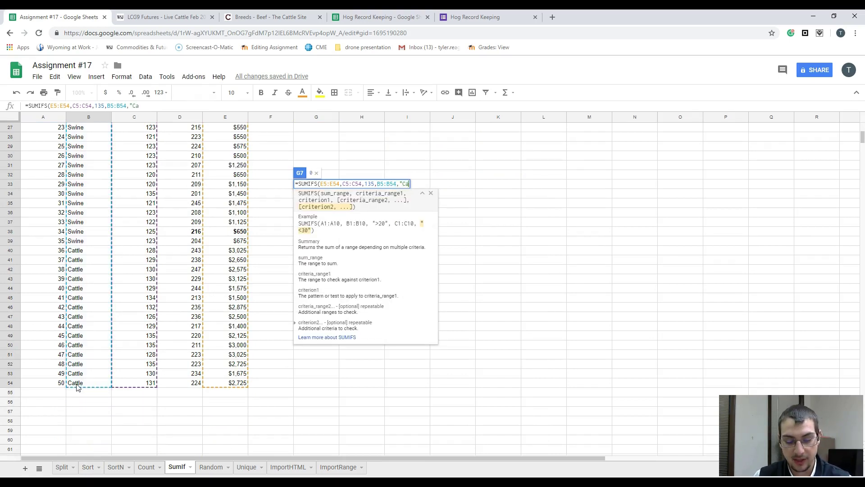
type("ttle\",")
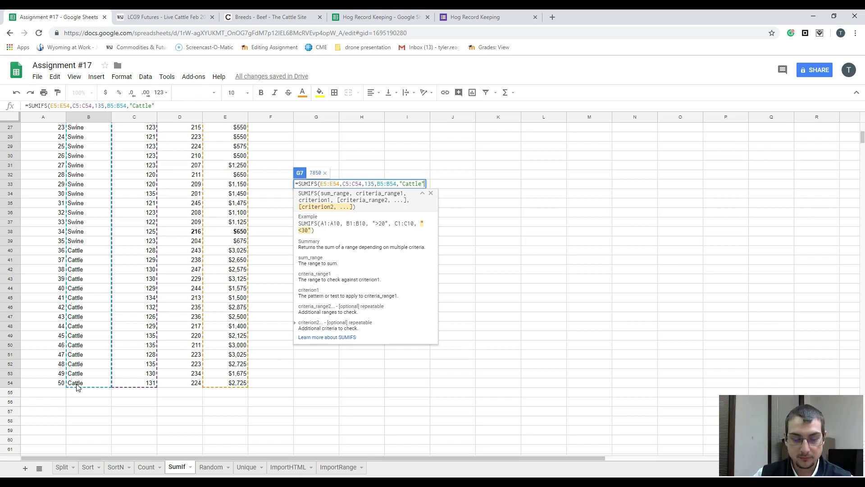
- Complete the SUMIFS formula in G7 with the sale prices E5:E54 and the criterion ">2500" as the third condition
scroll(558, 230, "up", 8)
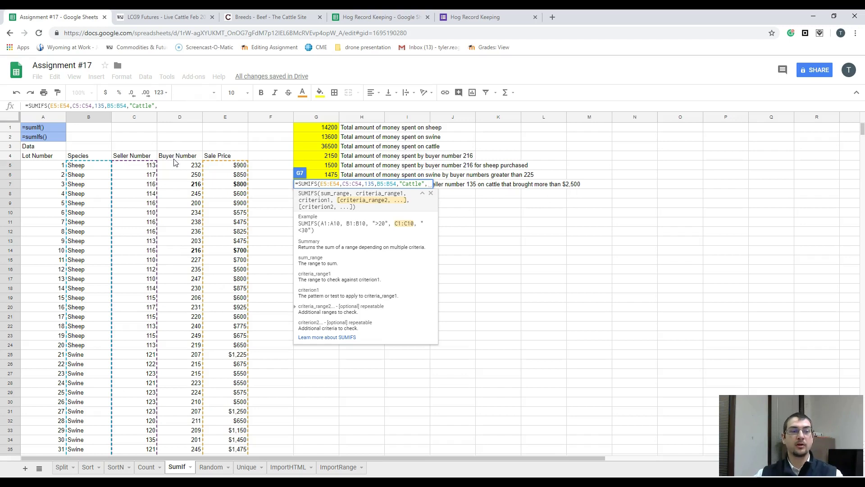
left_click_drag(227, 167, 224, 397)
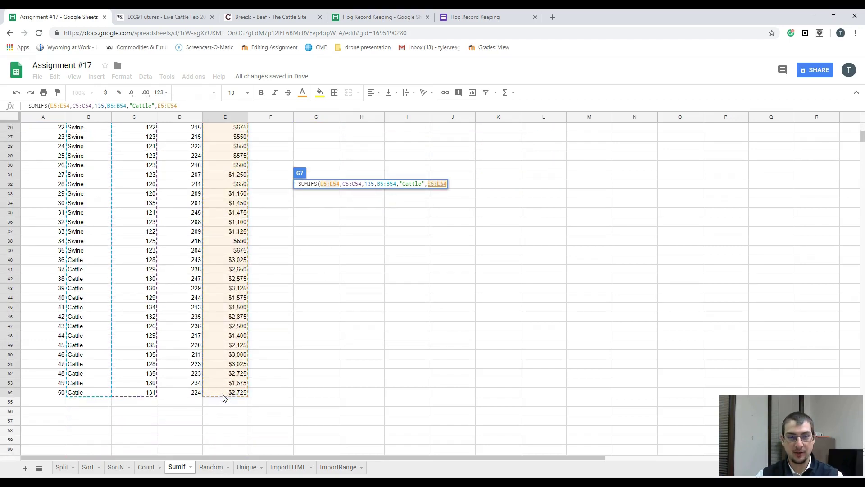
type(",\"")
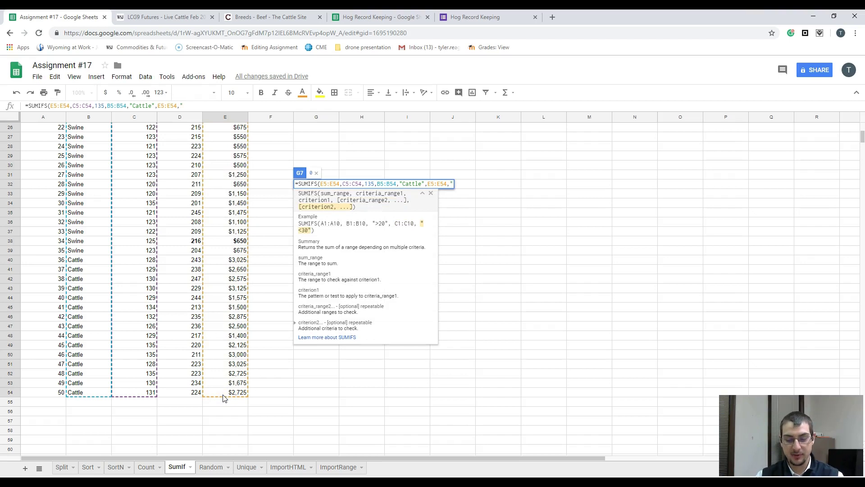
type(">2")
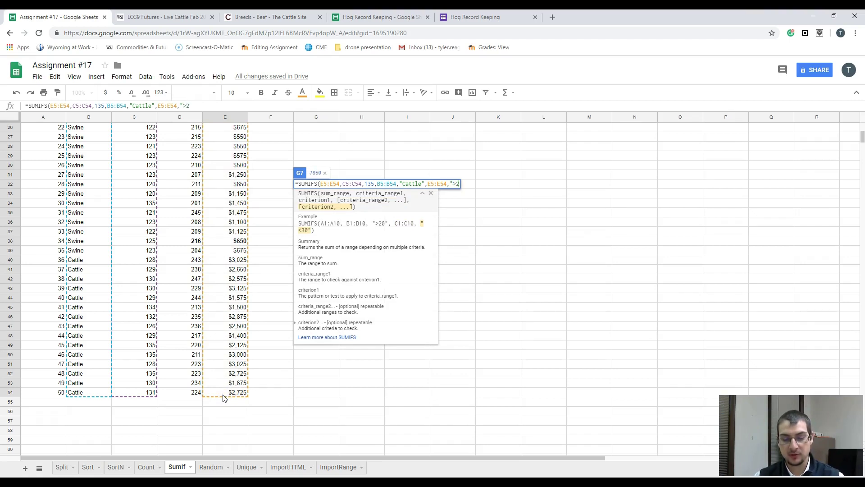
type("500\"")
key("Return")
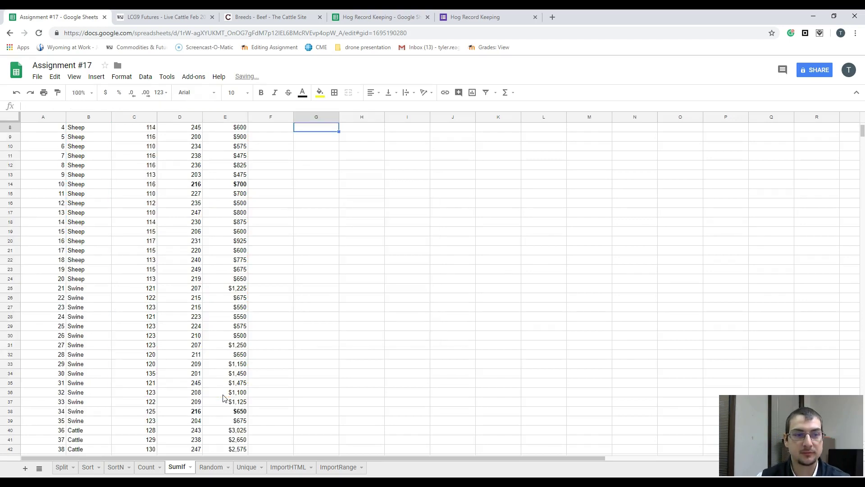
scroll(355, 284, "up", 1)
scroll(346, 271, "up", 2)
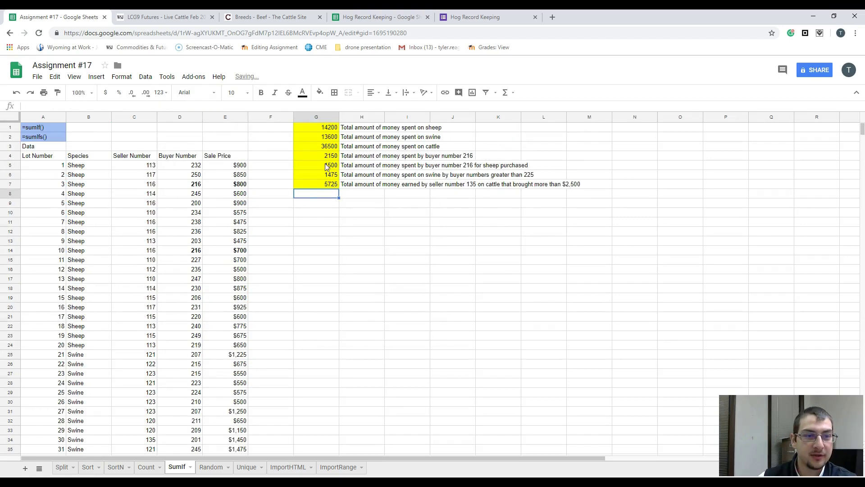
left_click(316, 185)
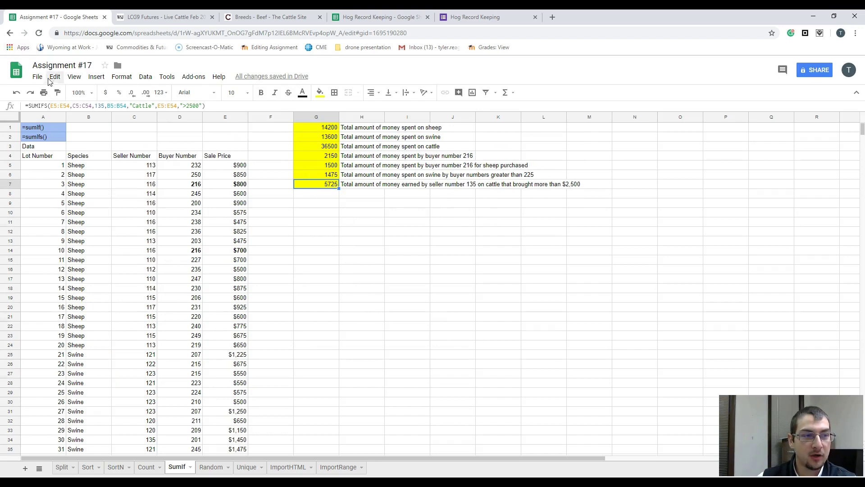